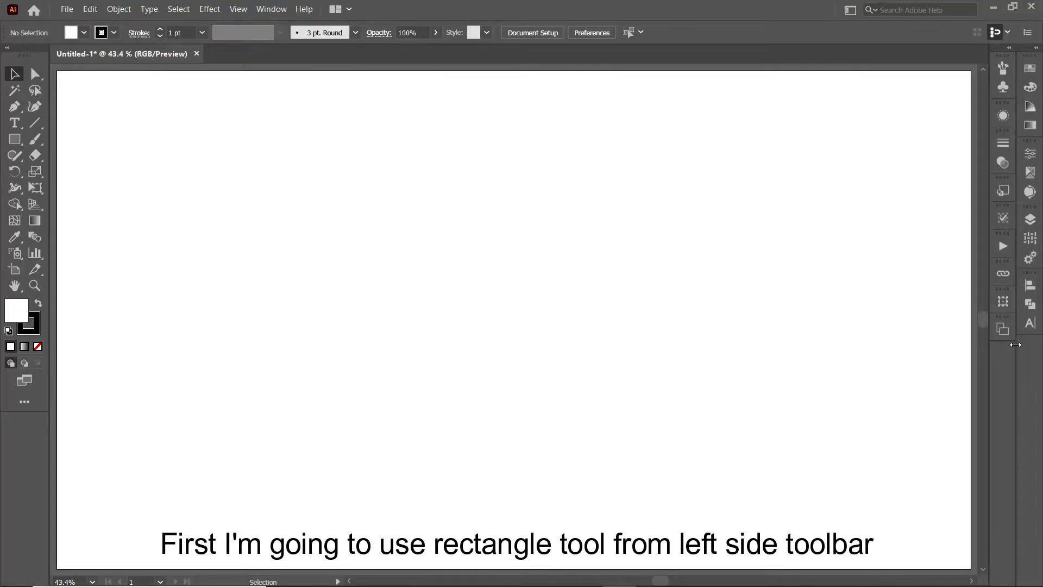
Draw an unfilled rectangle near the artboard centre with a 45 pt black stroke.
right_click(21, 140)
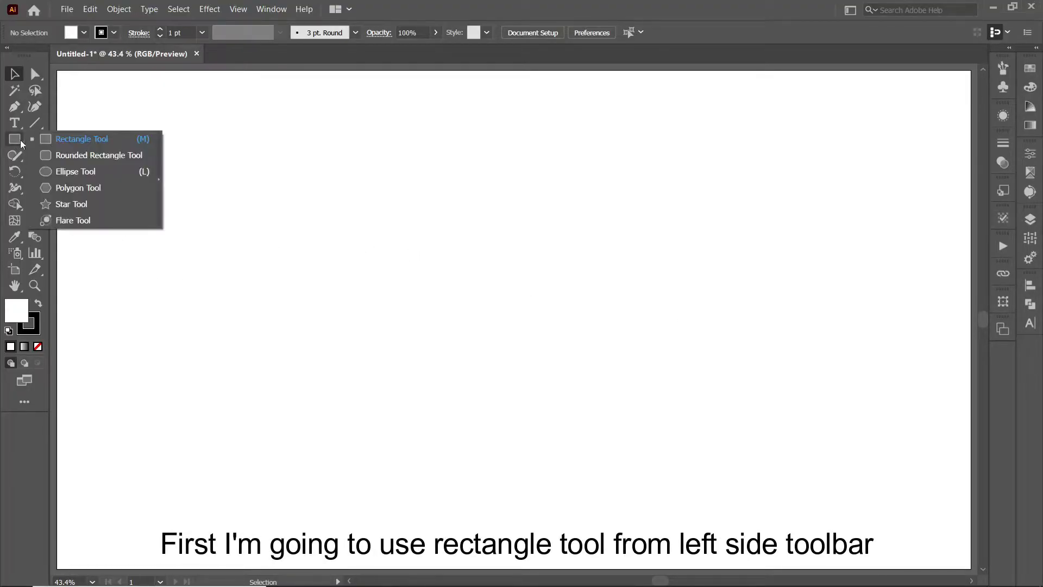
click(86, 140)
drag(500, 287, 570, 329)
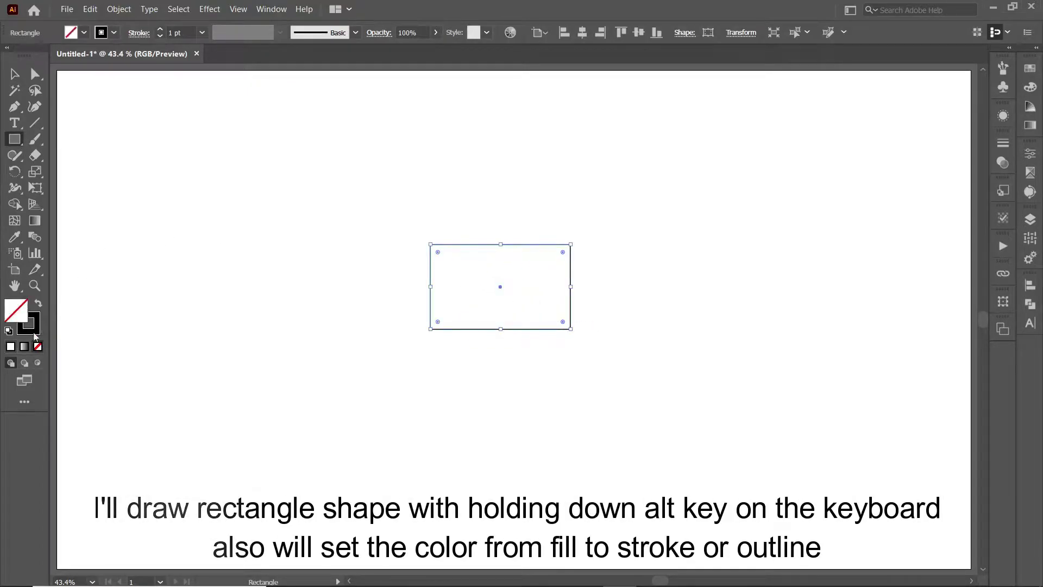
drag(190, 30, 166, 35)
text(45)
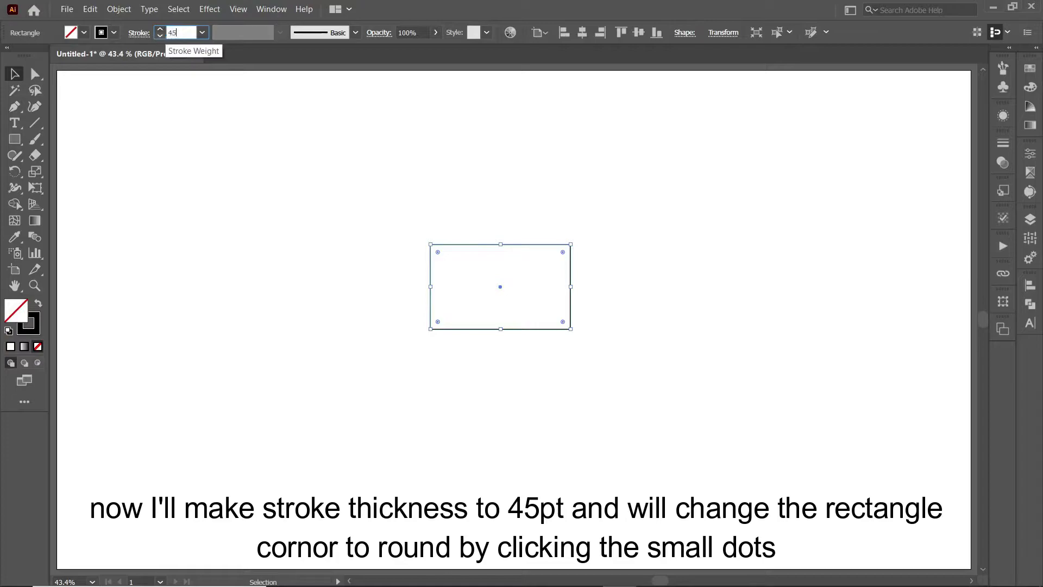
click(15, 75)
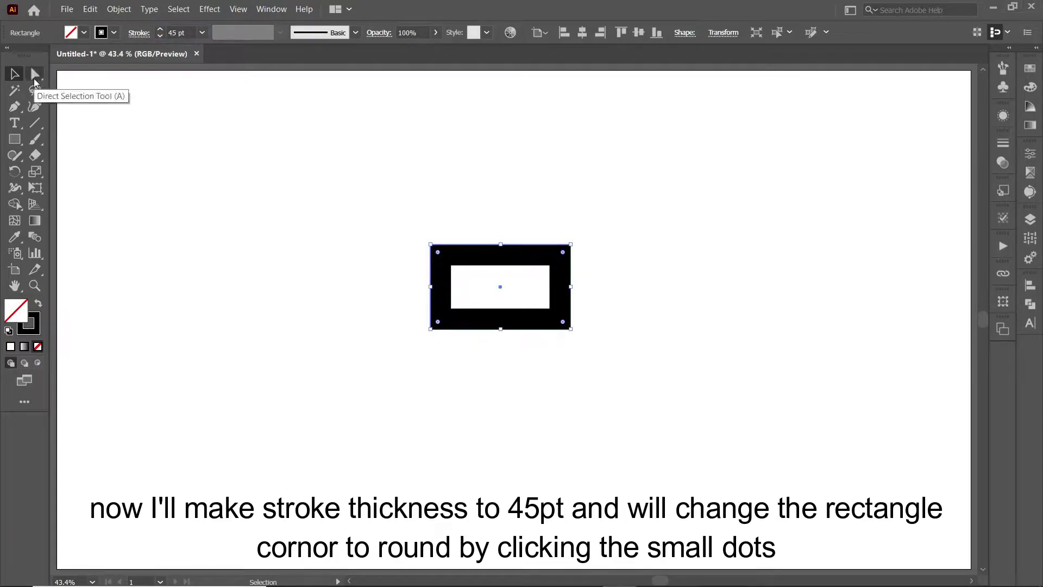
Round the rectangle's corners fully into a pill-shaped link and select it.
click(34, 80)
mouse_move(561, 256)
mouse_down()
mouse_move(549, 270)
mouse_move(579, 285)
mouse_up()
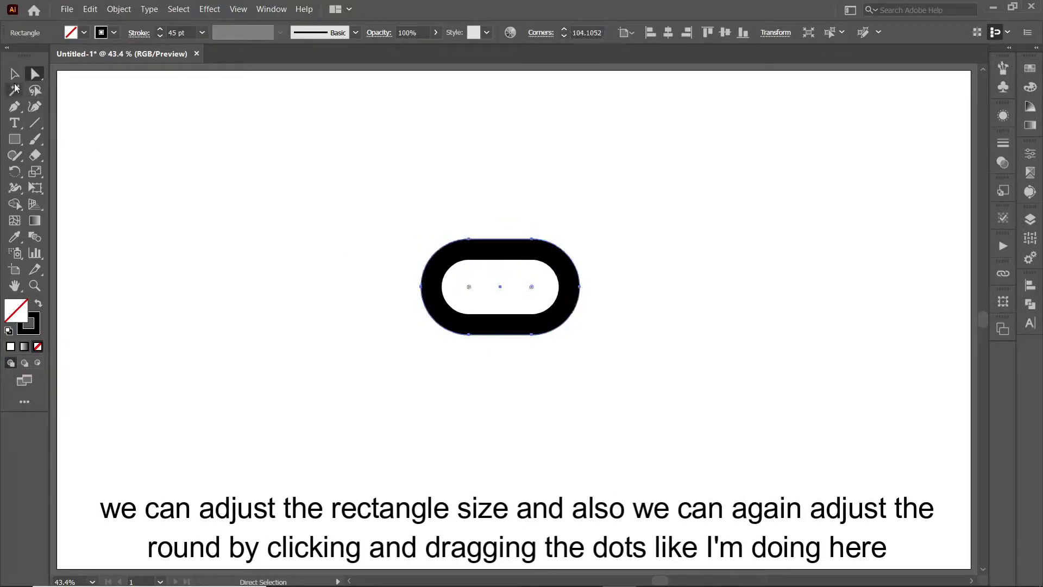
click(15, 73)
click(118, 10)
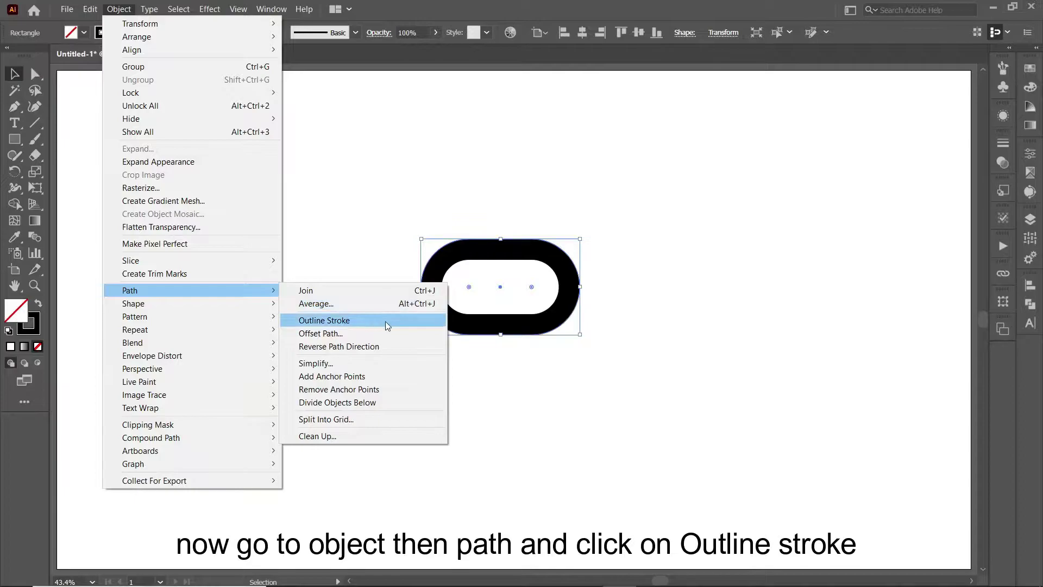
Outline the pill's stroke and cut away its left half with Minus Front.
click(386, 321)
click(42, 162)
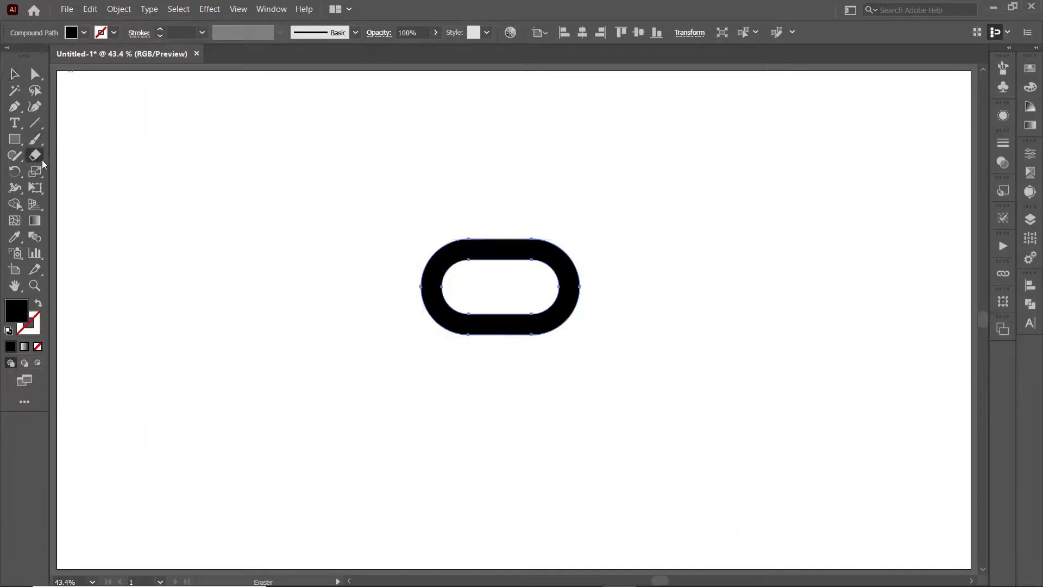
click(11, 140)
drag(394, 223, 442, 299)
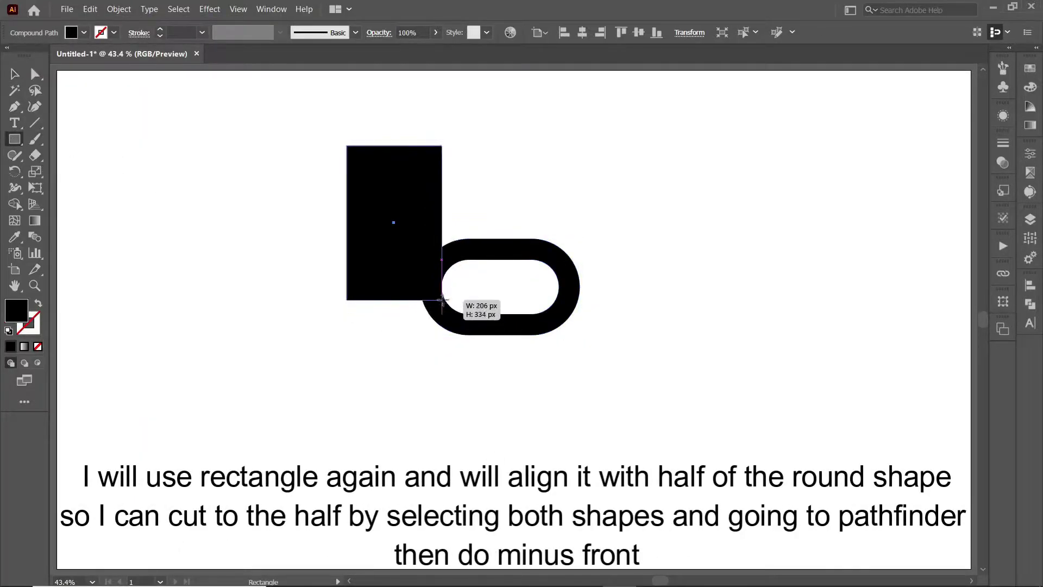
drag(393, 255, 452, 312)
click(591, 393)
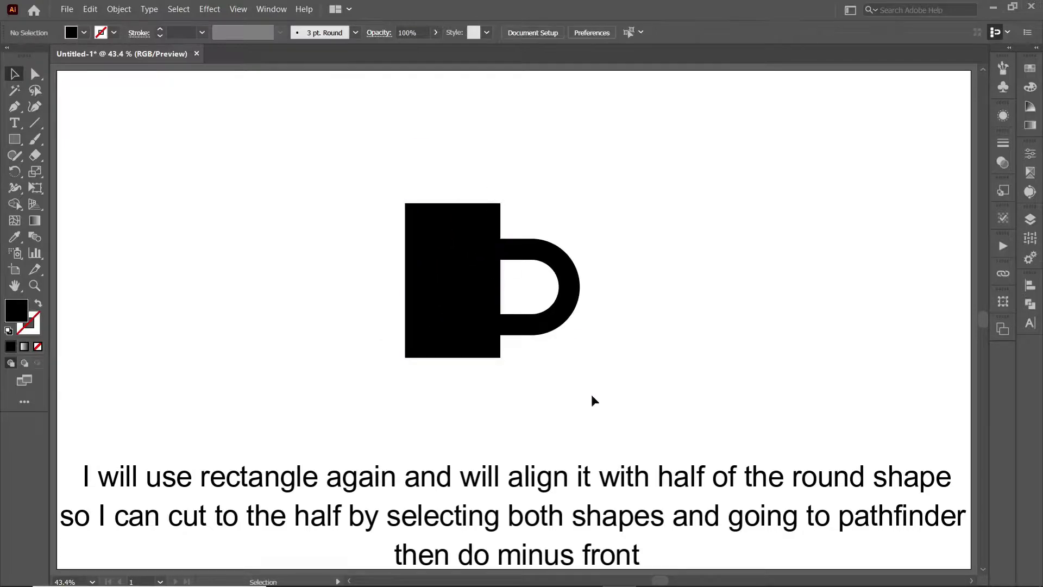
key(ctrl+a)
click(1029, 305)
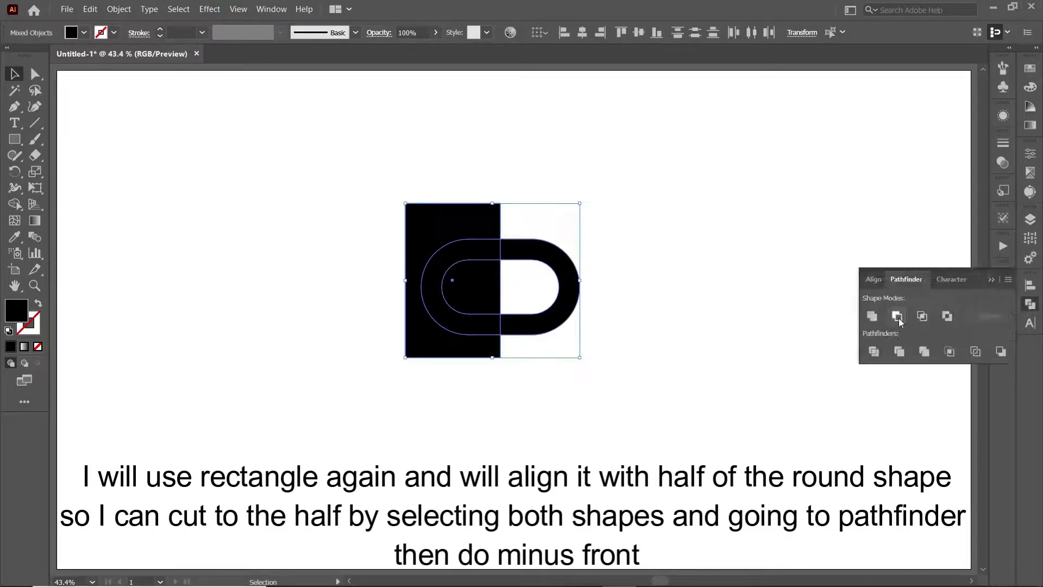
click(896, 310)
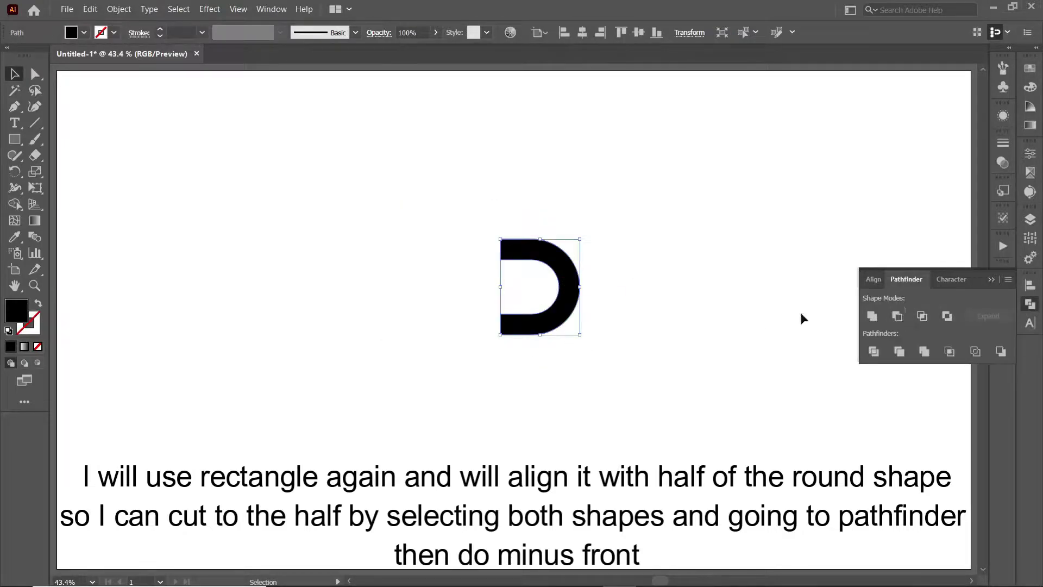
Add a vertically mirrored copy interlocking the half ring, then enlarge both.
right_click(500, 330)
click(650, 282)
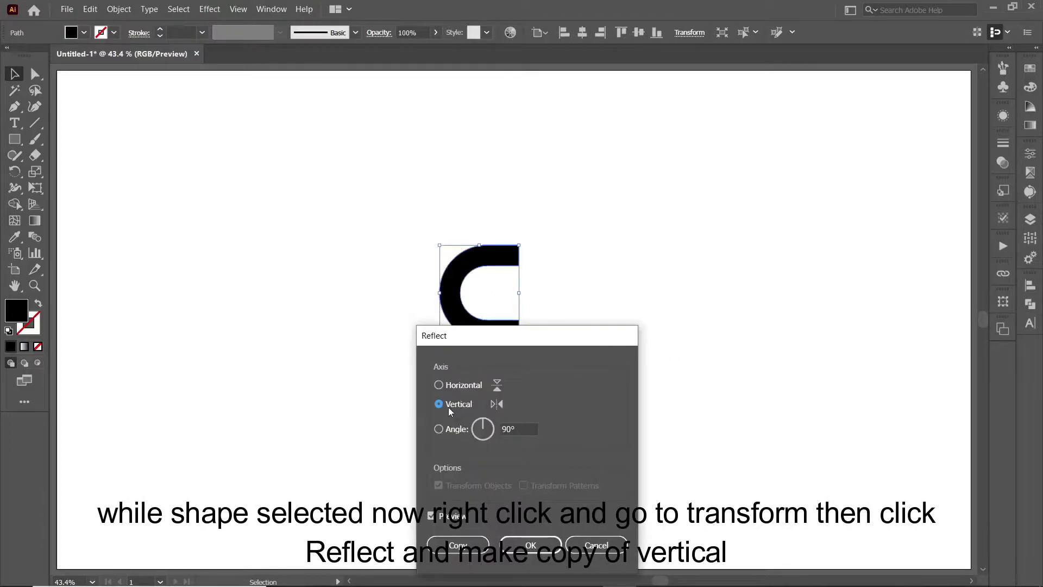
click(462, 545)
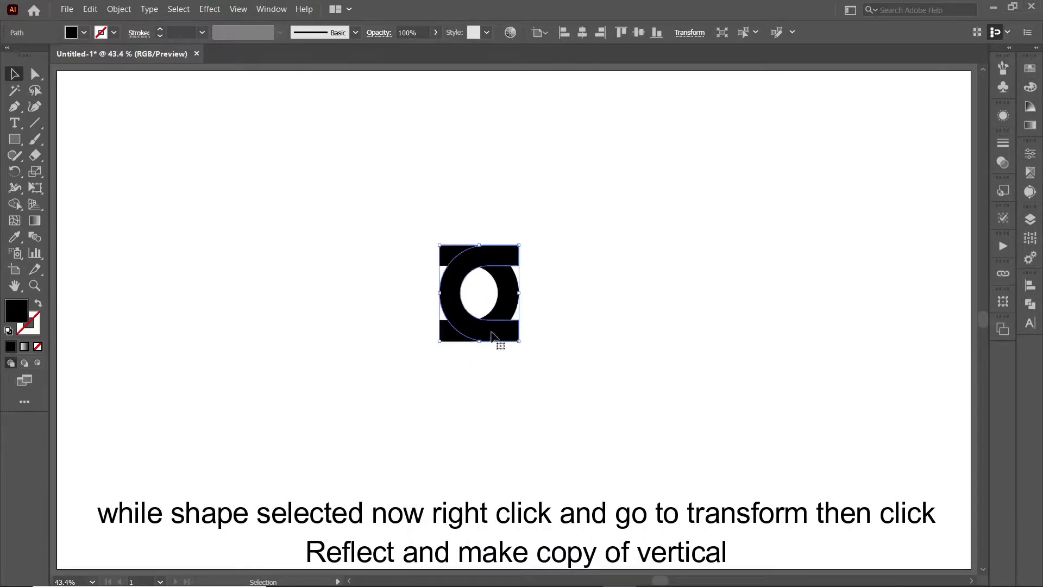
drag(491, 335, 512, 335)
drag(582, 408, 443, 335)
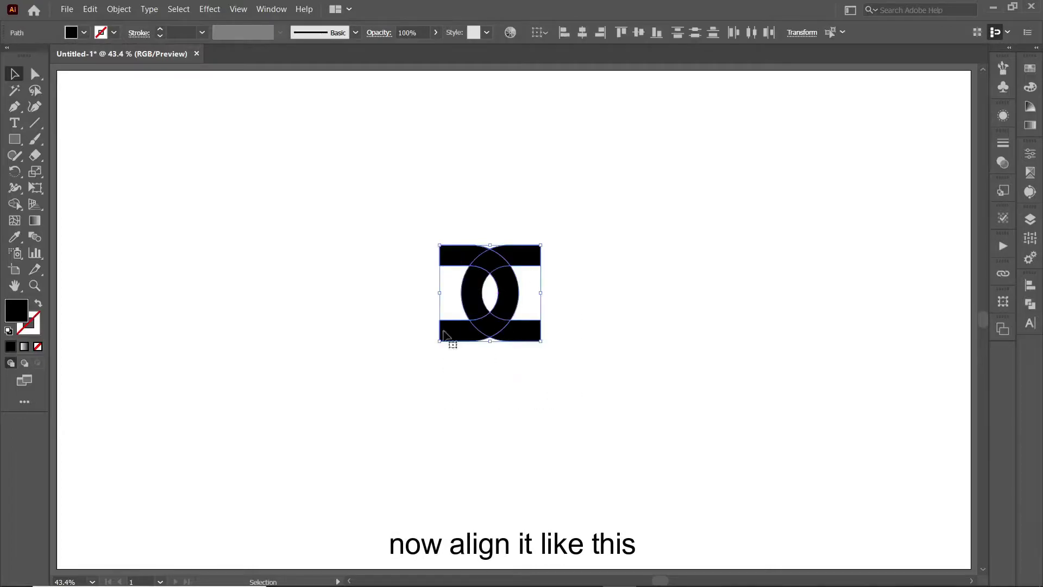
drag(542, 339, 595, 395)
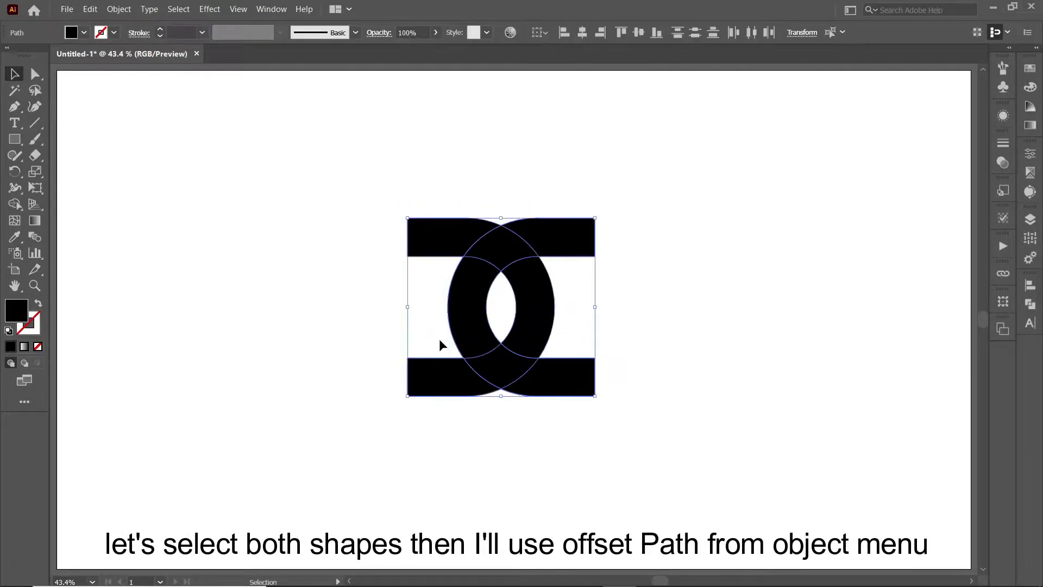
Offset the interlocked halves by 17 px.
click(118, 9)
click(405, 333)
text(15)
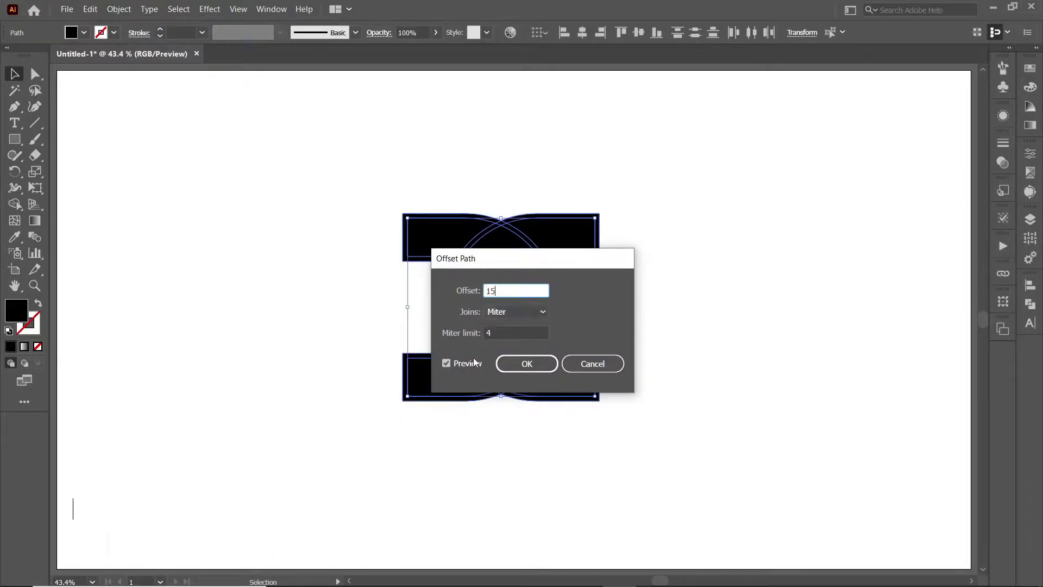
key(Tab)
mouse_move(521, 267)
mouse_down()
mouse_move(757, 249)
mouse_move(795, 191)
mouse_up()
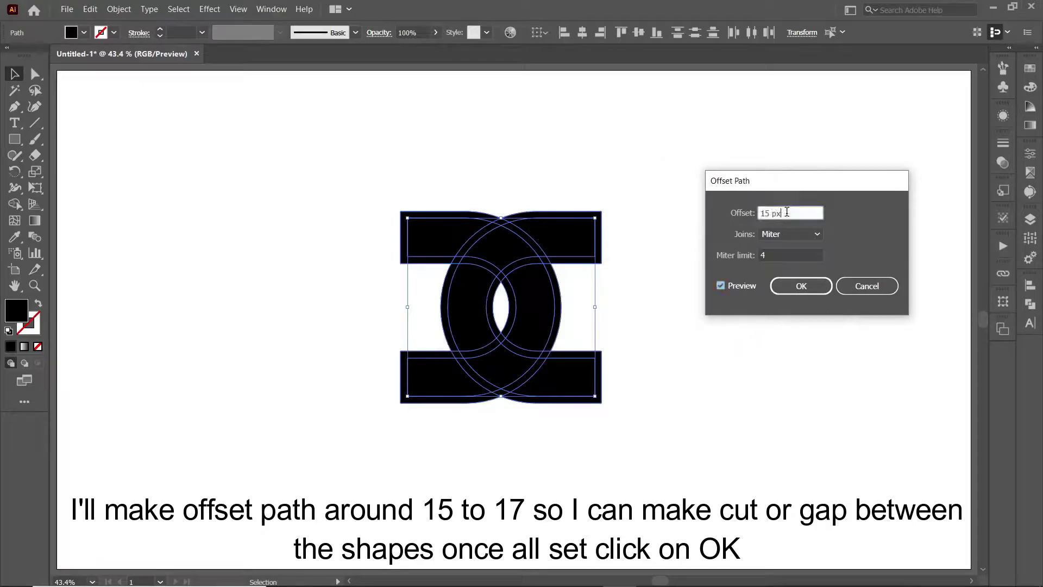
key(Up)
key(Up)
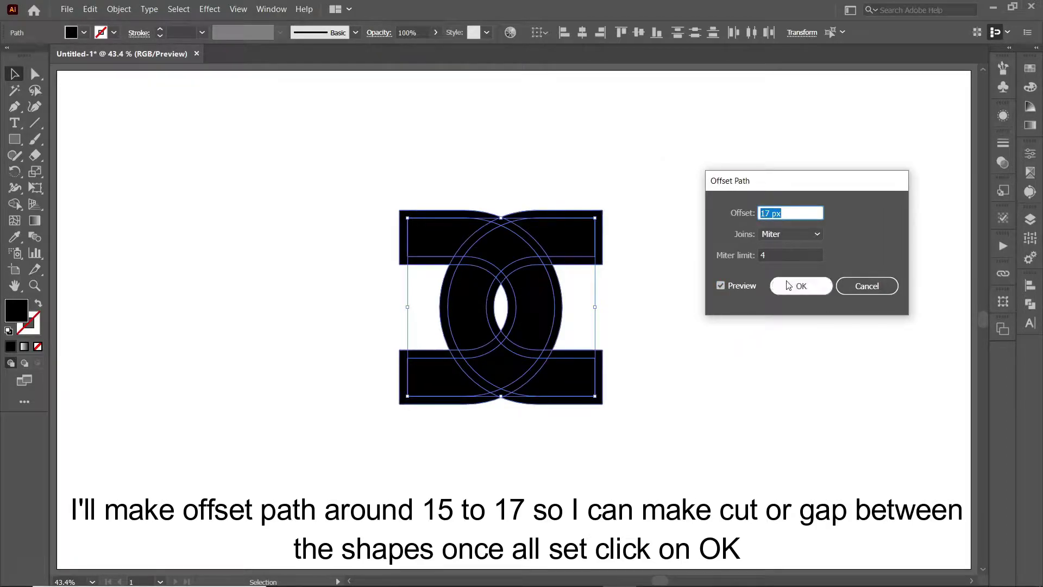
click(789, 285)
Bring the original half rings to the front and erase their lower and left parts.
click(670, 347)
click(486, 403)
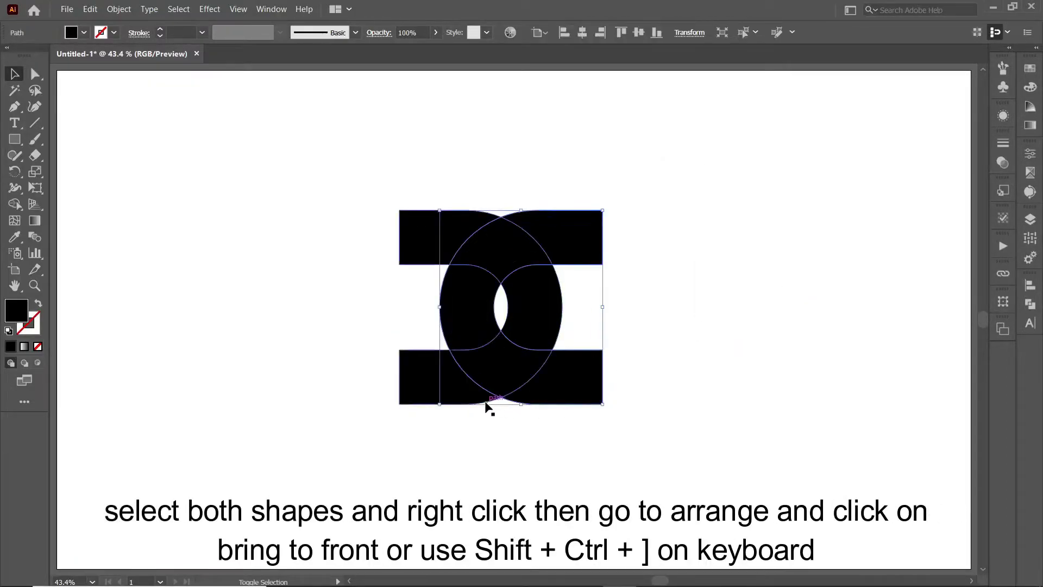
right_click(486, 404)
click(657, 342)
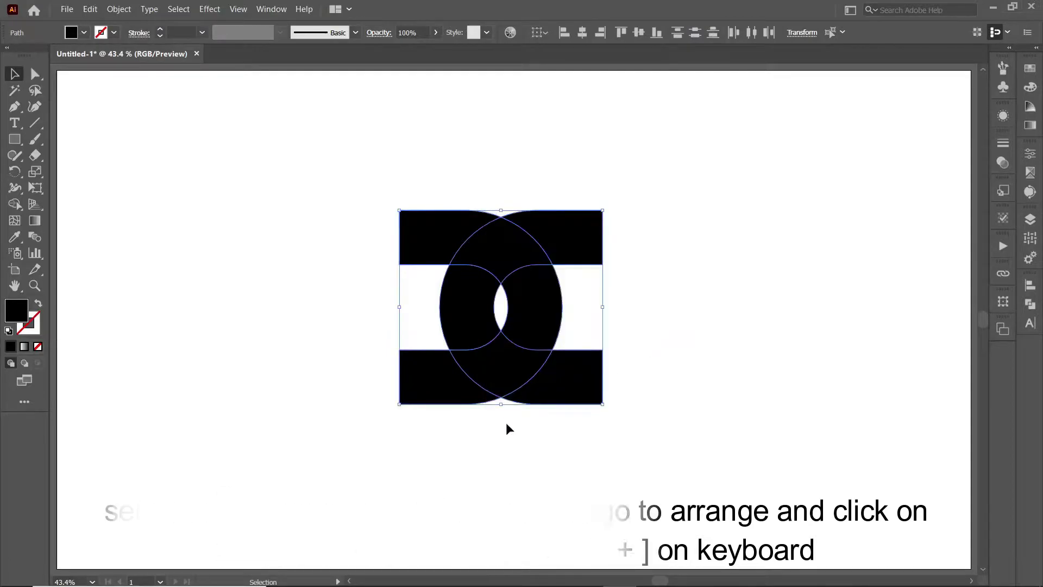
click(35, 155)
mouse_move(330, 448)
mouse_down()
mouse_move(703, 303)
mouse_move(720, 308)
mouse_up()
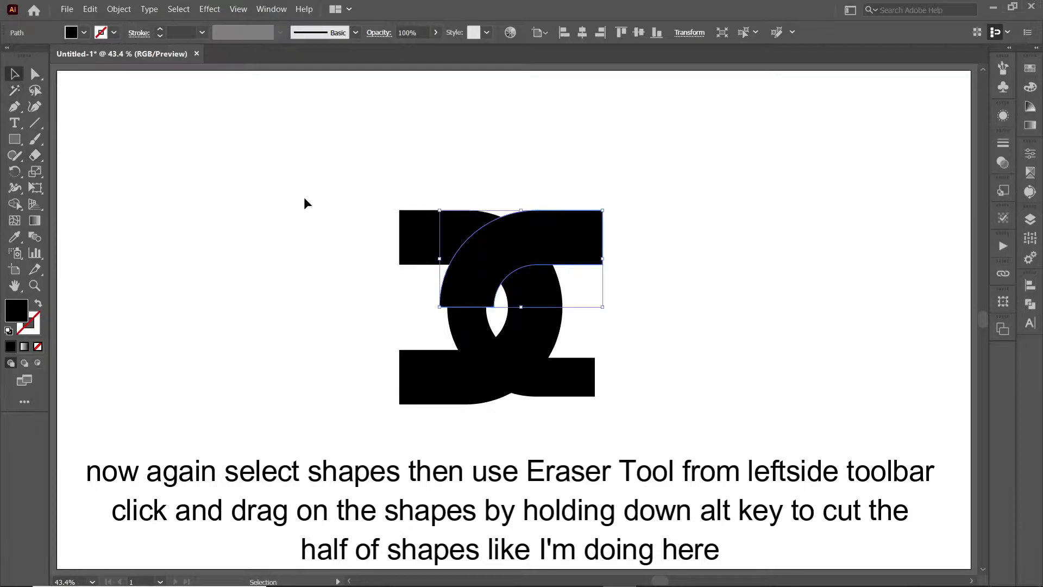
click(401, 259)
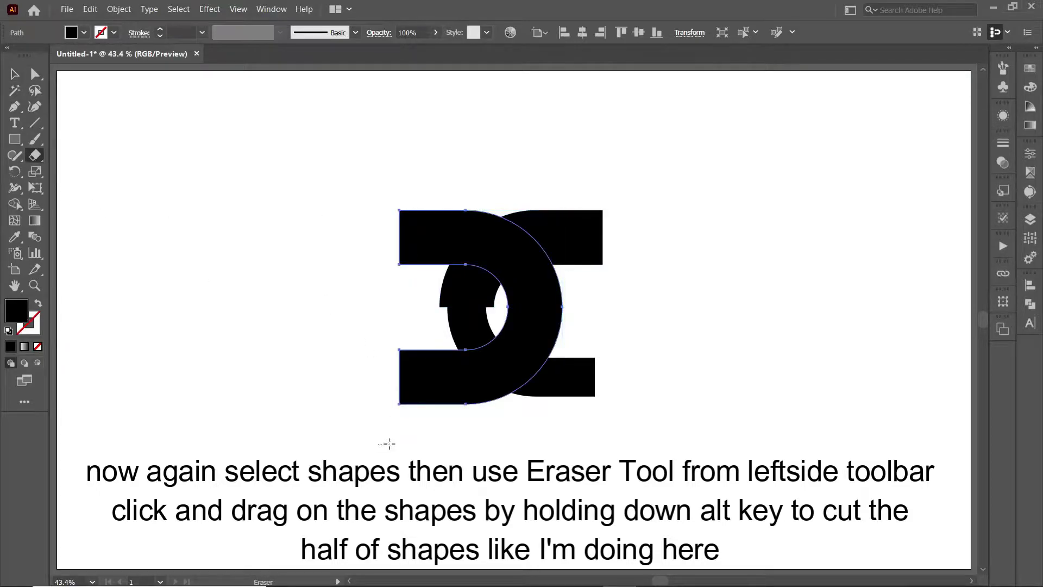
drag(399, 188, 656, 302)
Subtract the front pieces with Minus Front so the halves weave over and under.
key(v)
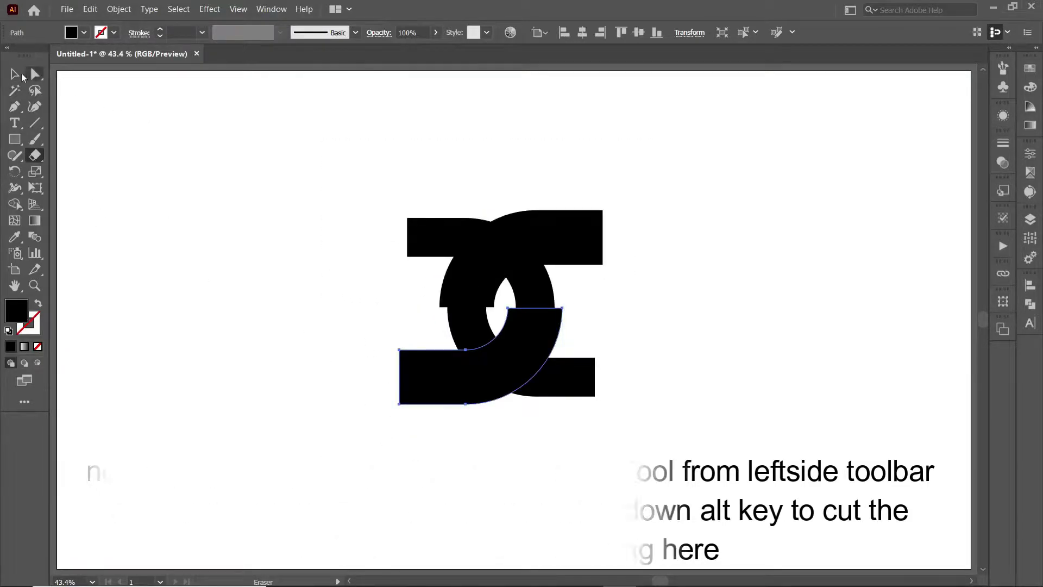
click(425, 247)
click(1030, 304)
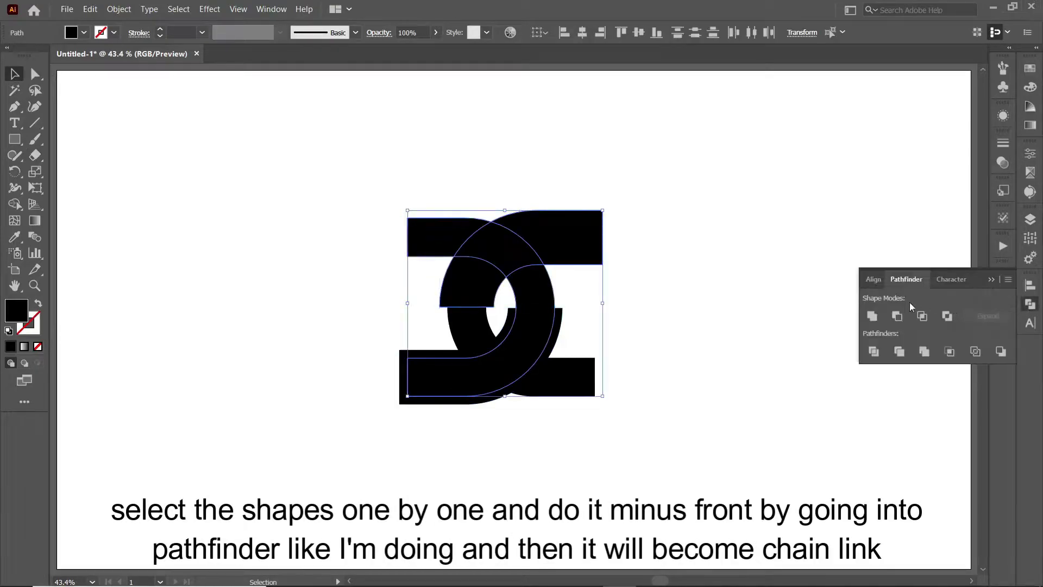
shift+click(540, 363)
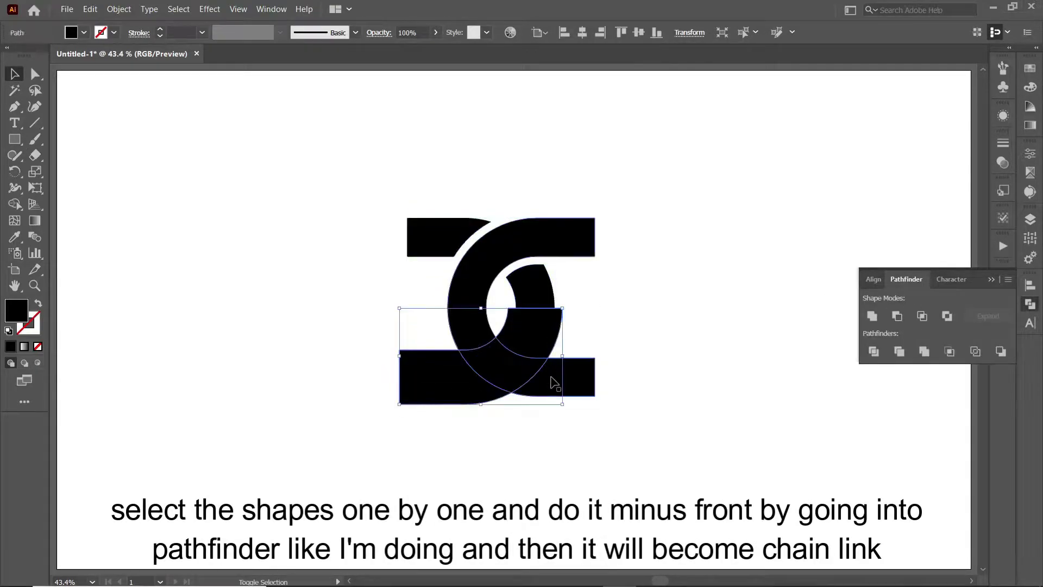
click(897, 316)
click(667, 418)
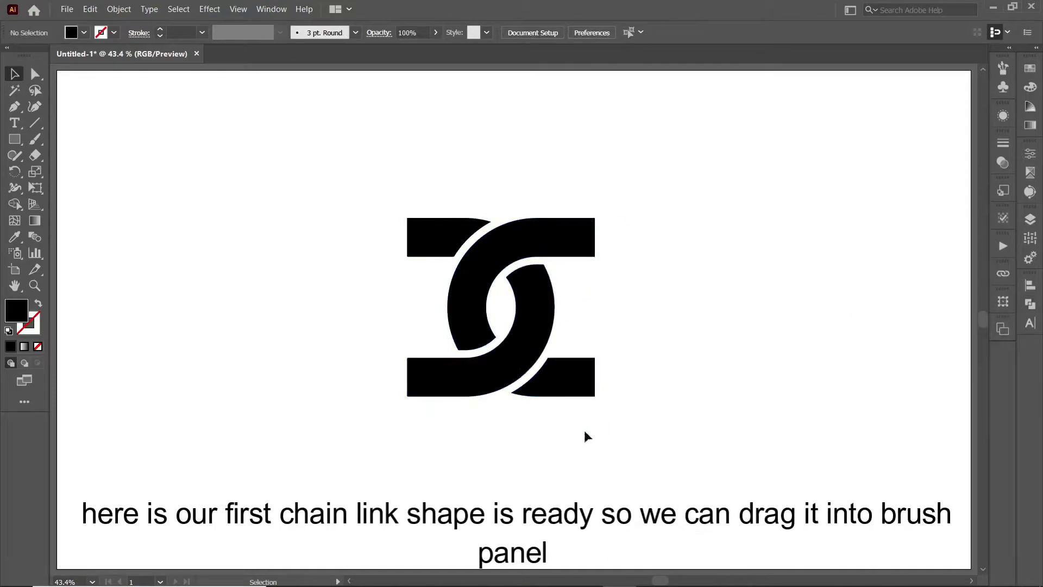
click(462, 248)
Make the chain link a pattern brush with auto-generated corner tiles and Hue Shift colorization.
click(1003, 68)
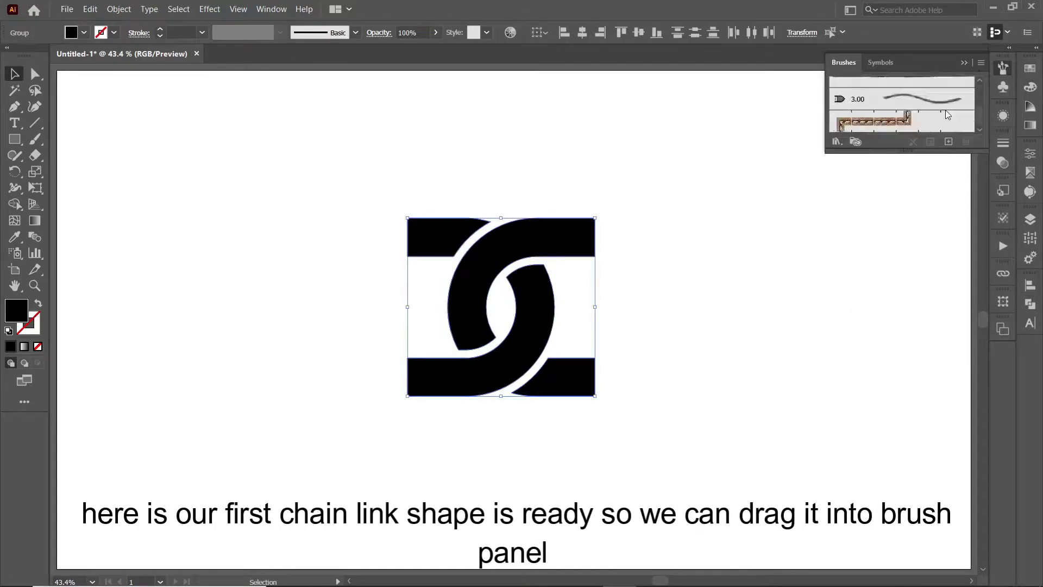
drag(534, 265, 875, 134)
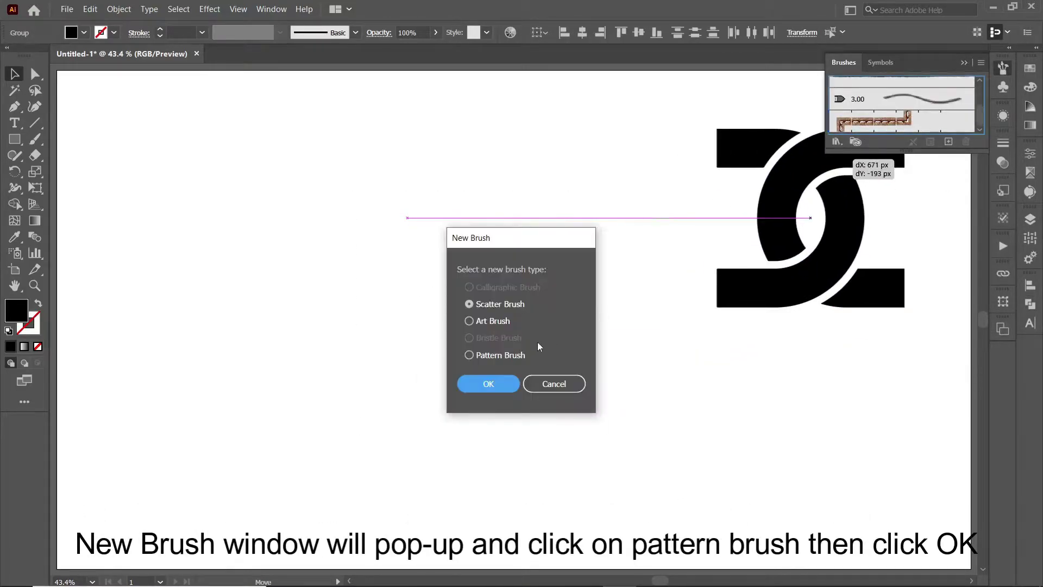
click(488, 384)
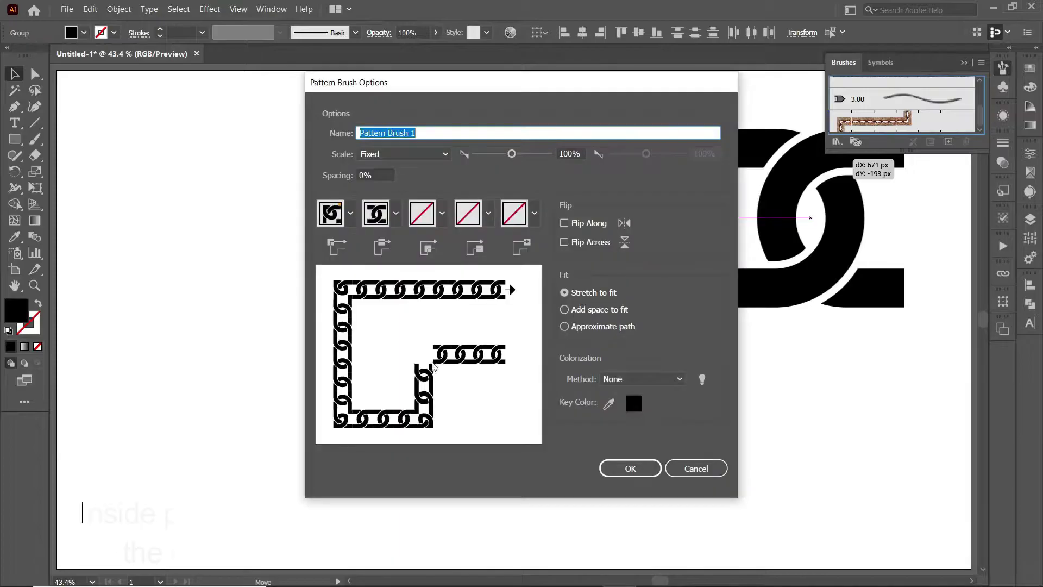
click(350, 214)
click(396, 213)
click(441, 212)
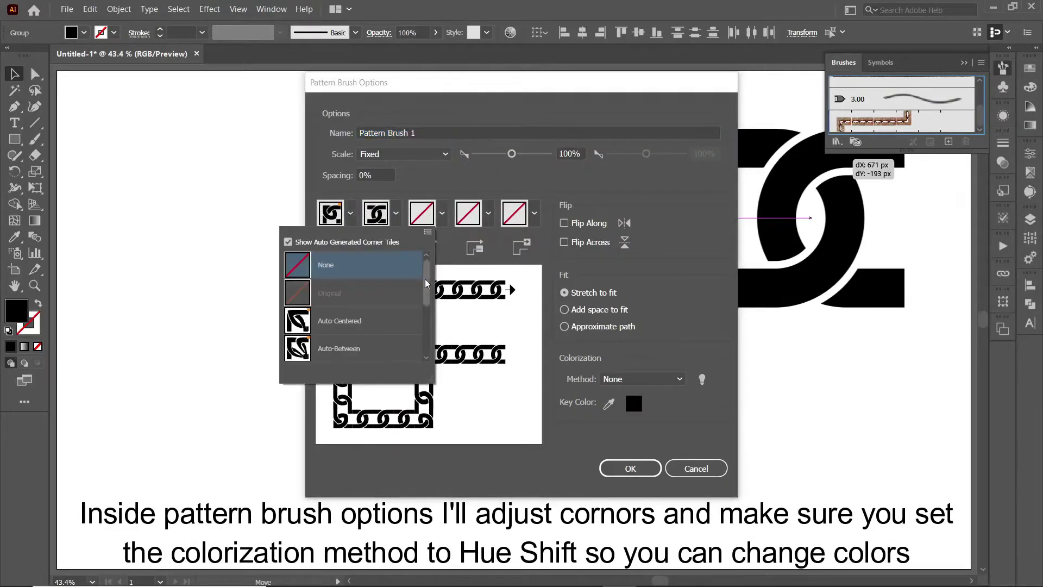
click(377, 320)
click(614, 380)
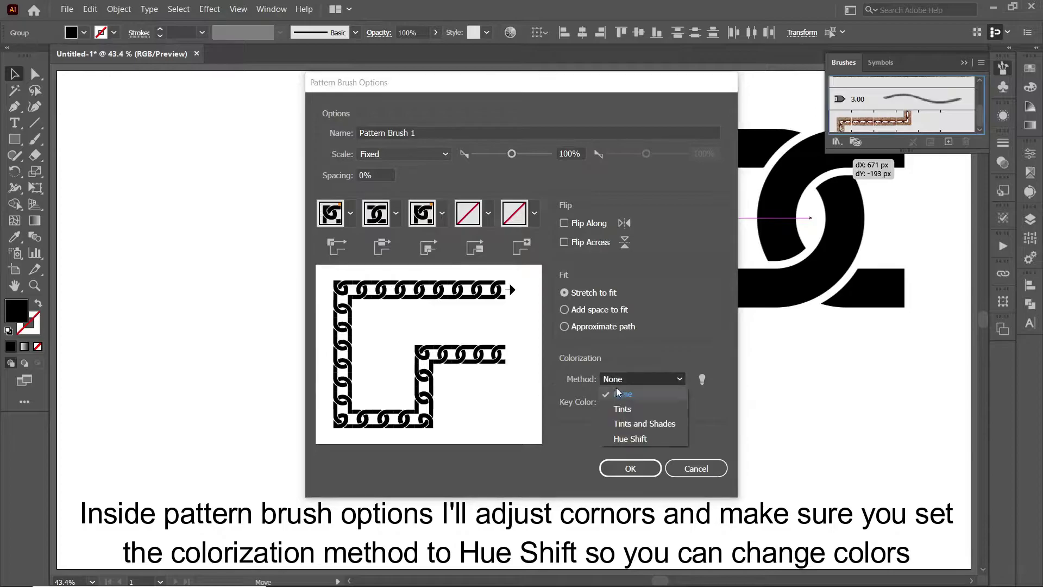
click(629, 438)
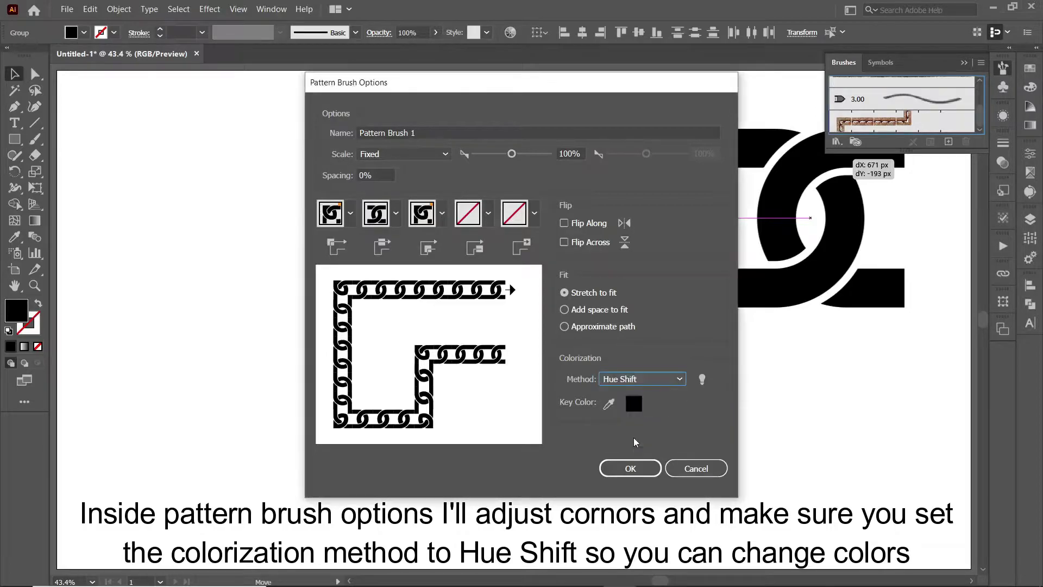
click(630, 468)
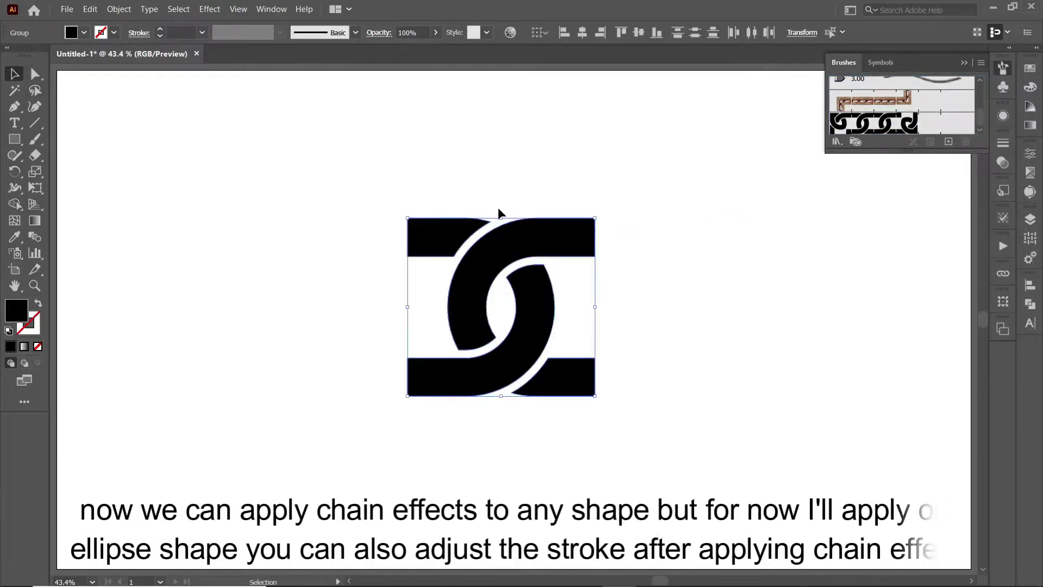
Set the link aside and draw a circle stroked with the chain brush at 0.25 pt.
drag(594, 217, 550, 262)
drag(524, 304, 932, 525)
click(869, 167)
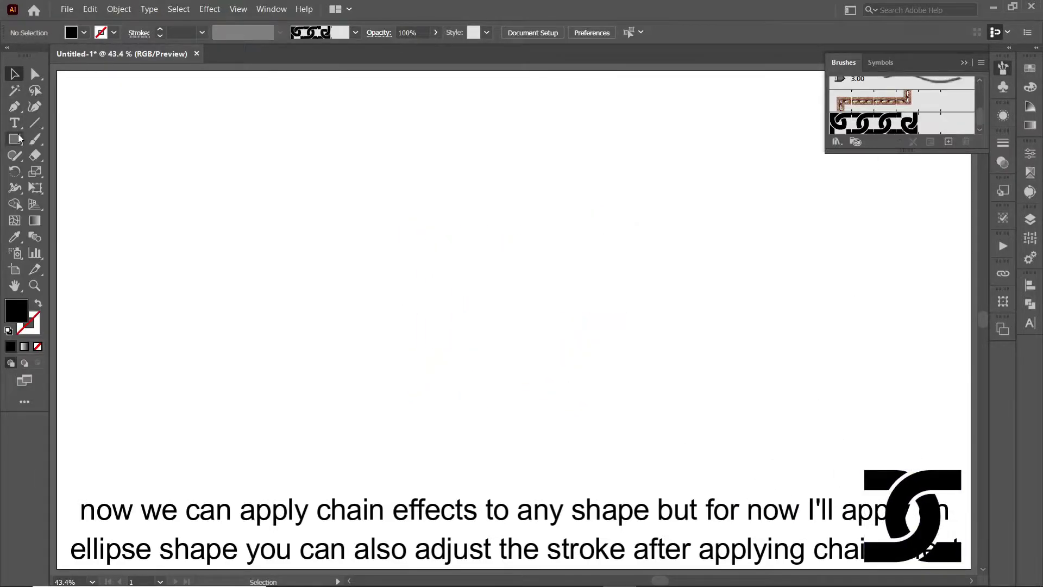
drag(17, 139, 76, 171)
drag(501, 318, 574, 402)
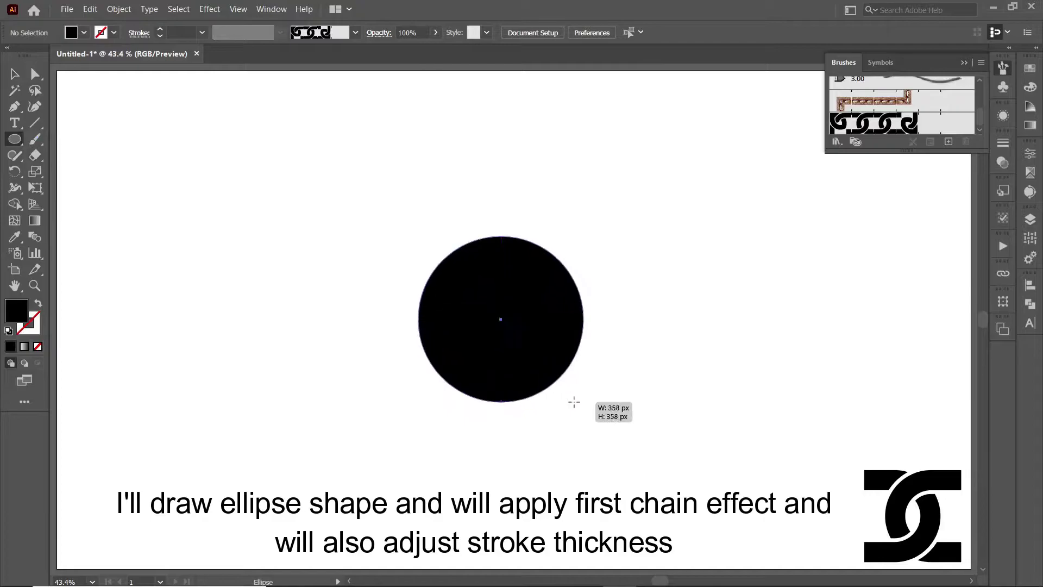
click(38, 303)
click(834, 126)
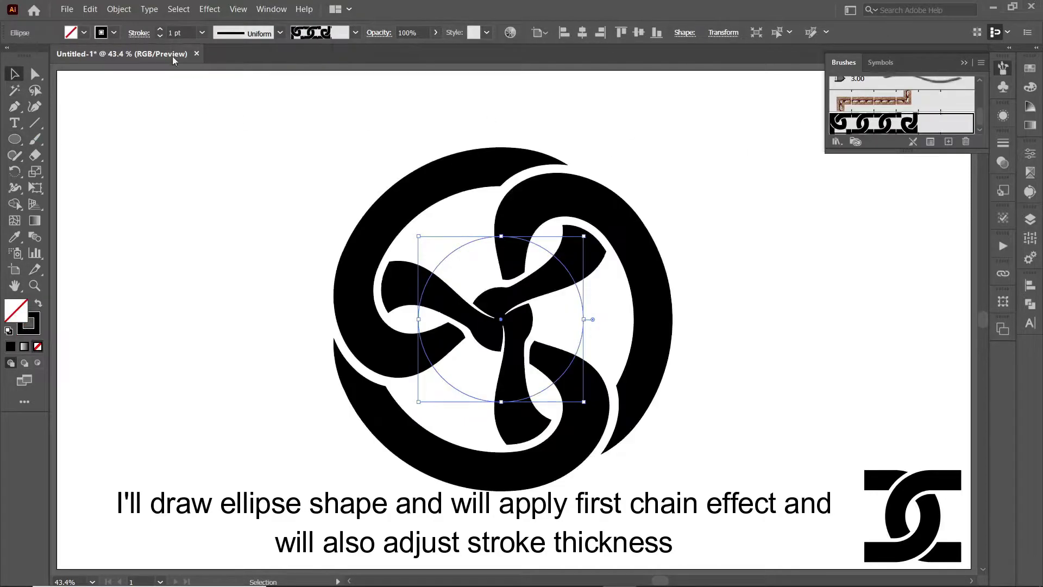
click(160, 36)
click(161, 36)
click(160, 36)
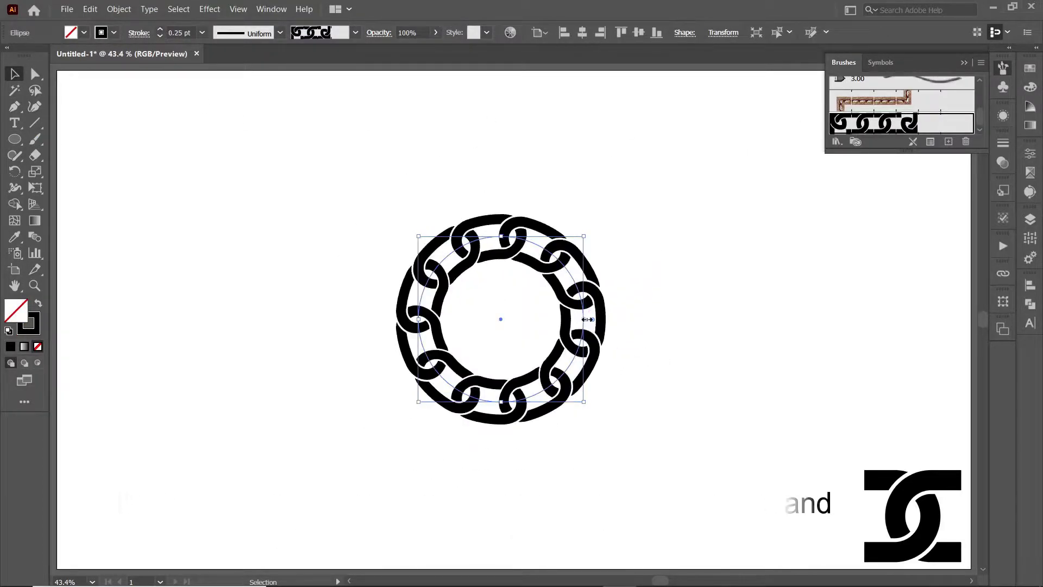
Enlarge the chain ring, keep it black, and outline its stroke.
drag(584, 319, 703, 338)
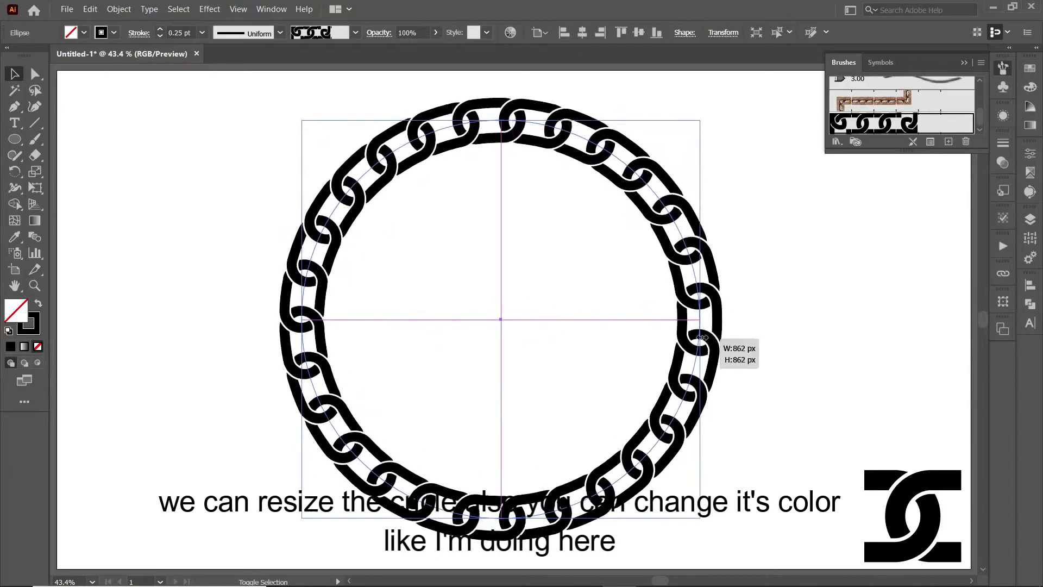
click(101, 34)
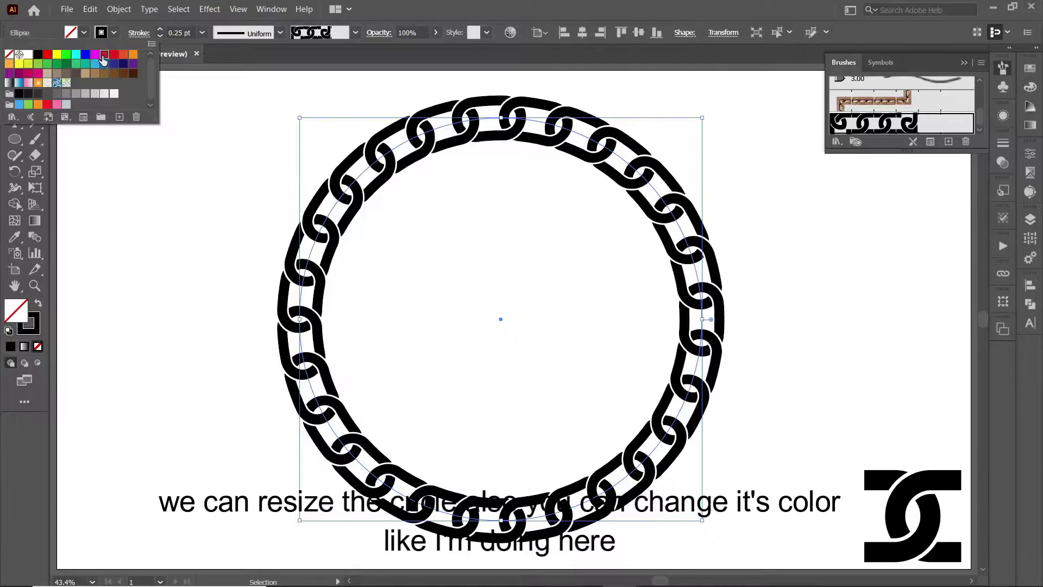
click(104, 55)
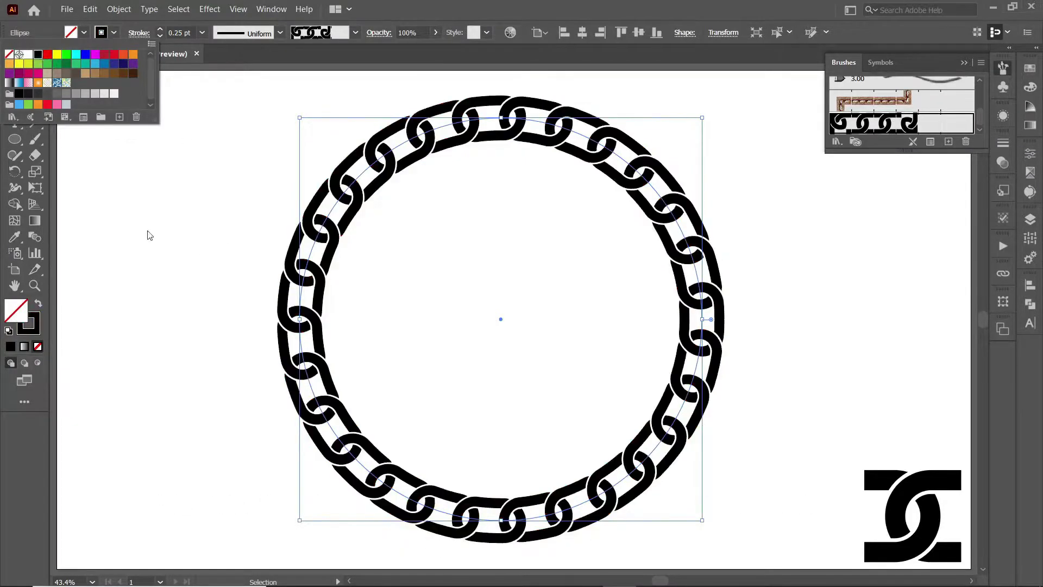
click(37, 55)
click(119, 8)
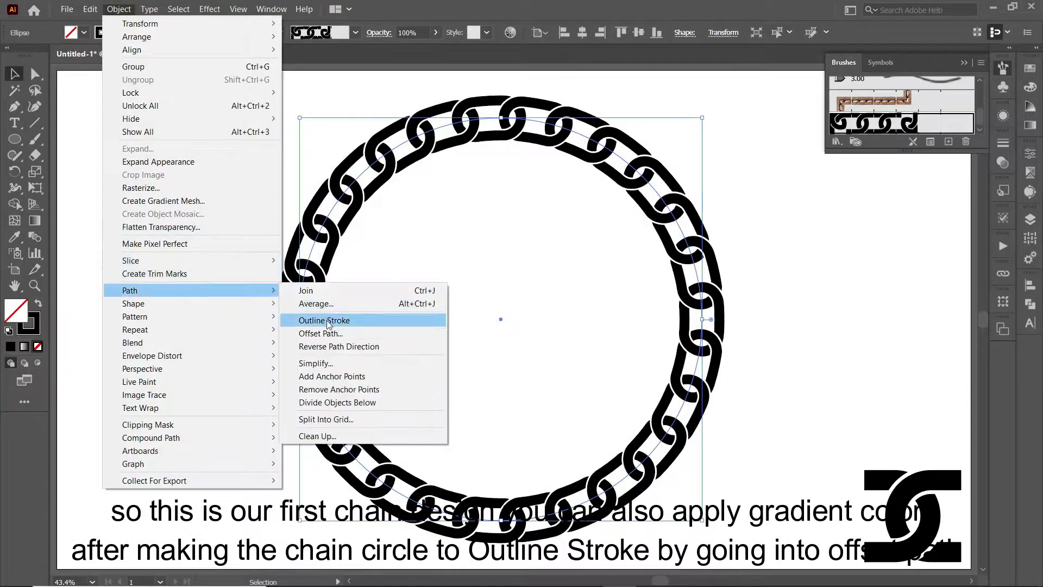
click(407, 214)
click(797, 498)
Centre the link inside the ring, shrink both, and move them to the bottom-right.
mouse_move(913, 516)
mouse_down()
mouse_move(520, 299)
mouse_move(578, 321)
mouse_move(568, 321)
mouse_up()
key(ctrl+a)
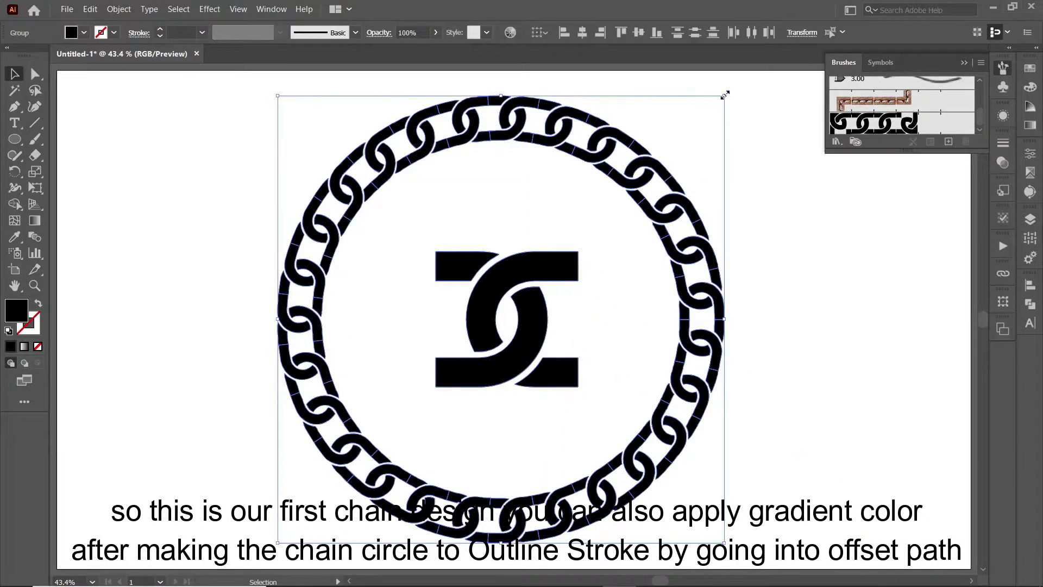
drag(725, 93, 568, 251)
drag(527, 332, 924, 503)
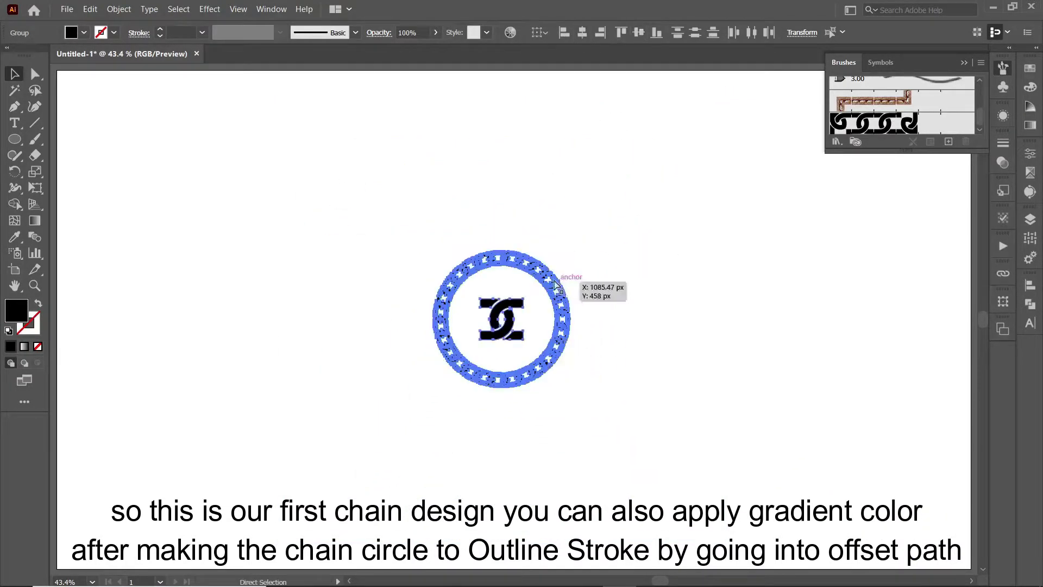
click(842, 304)
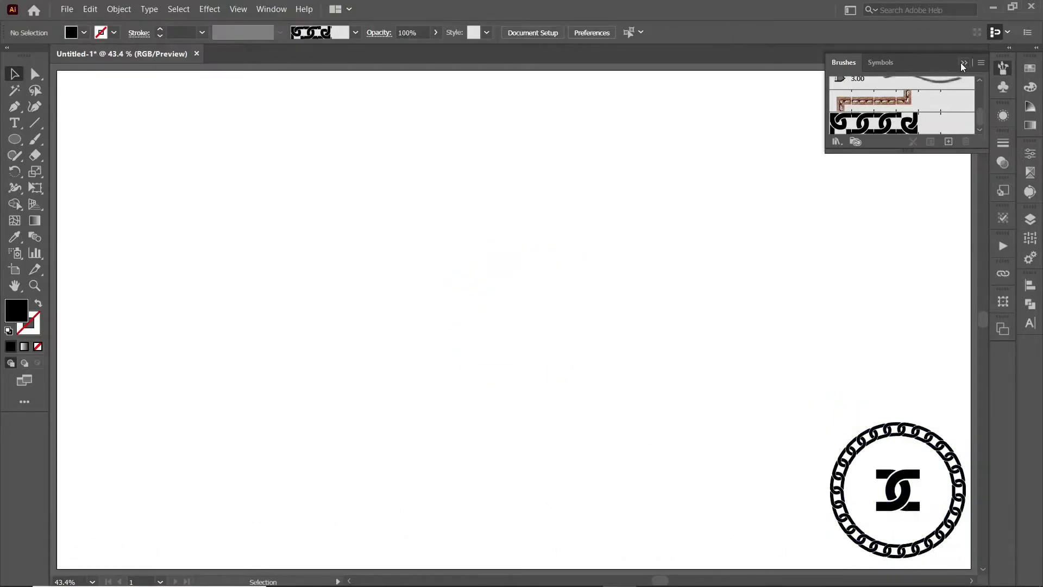
key(F5)
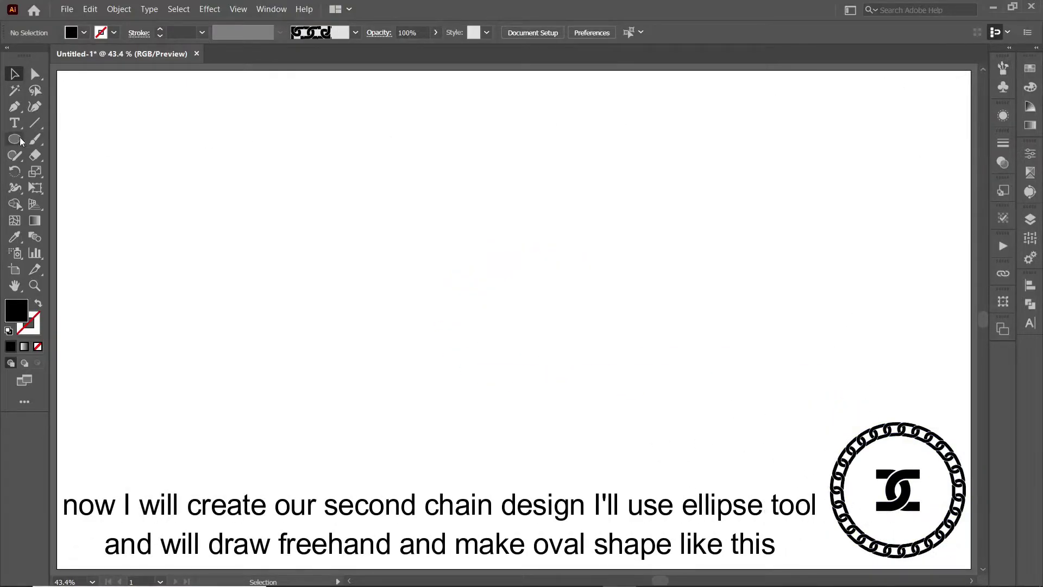
Draw a tall outlined oval and delete its bottom anchor to open it into an arch.
right_click(20, 140)
click(76, 172)
drag(510, 266, 548, 353)
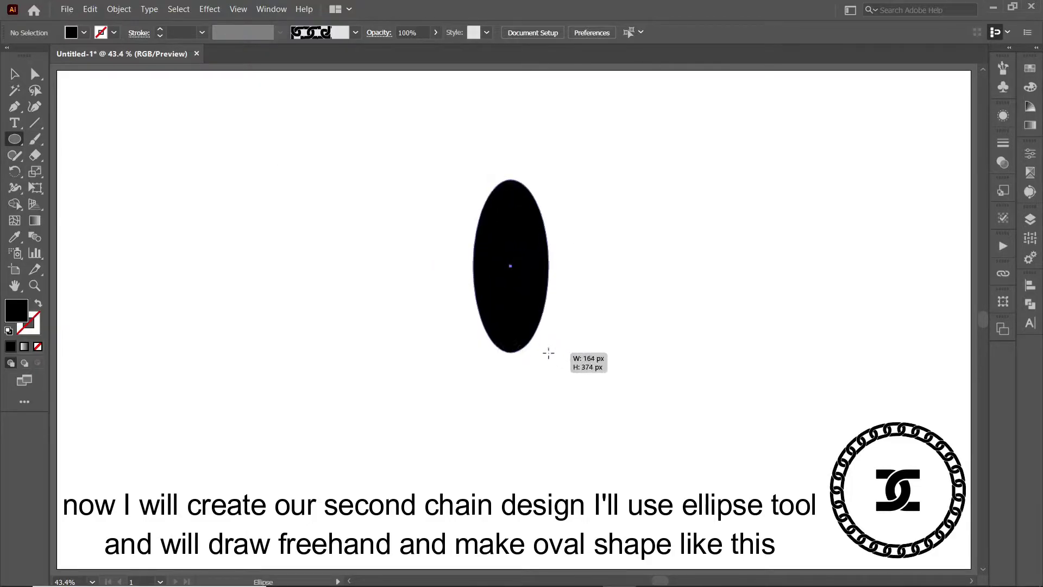
key(v)
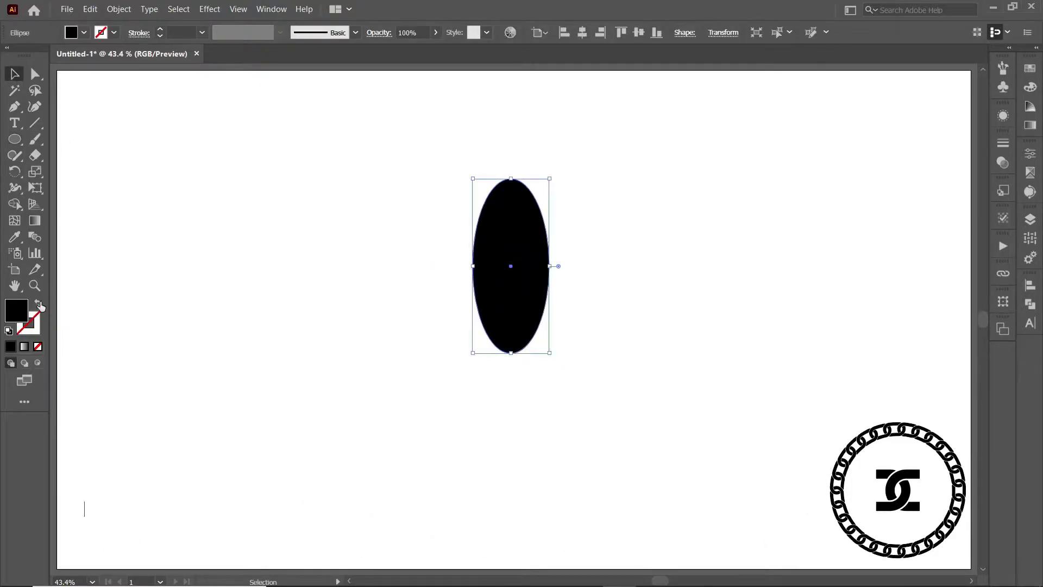
click(39, 304)
key(a)
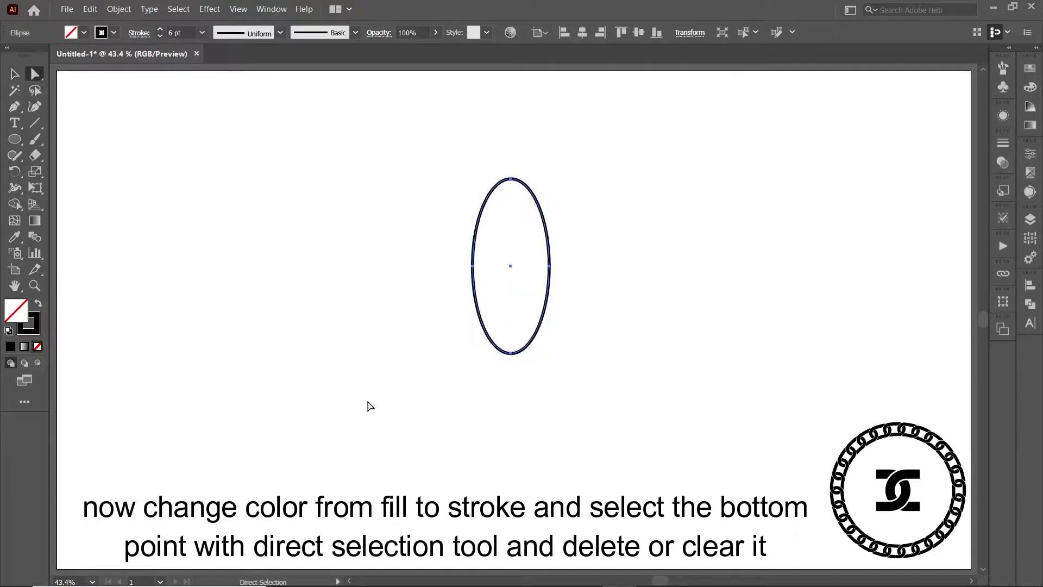
drag(628, 348, 628, 348)
click(90, 10)
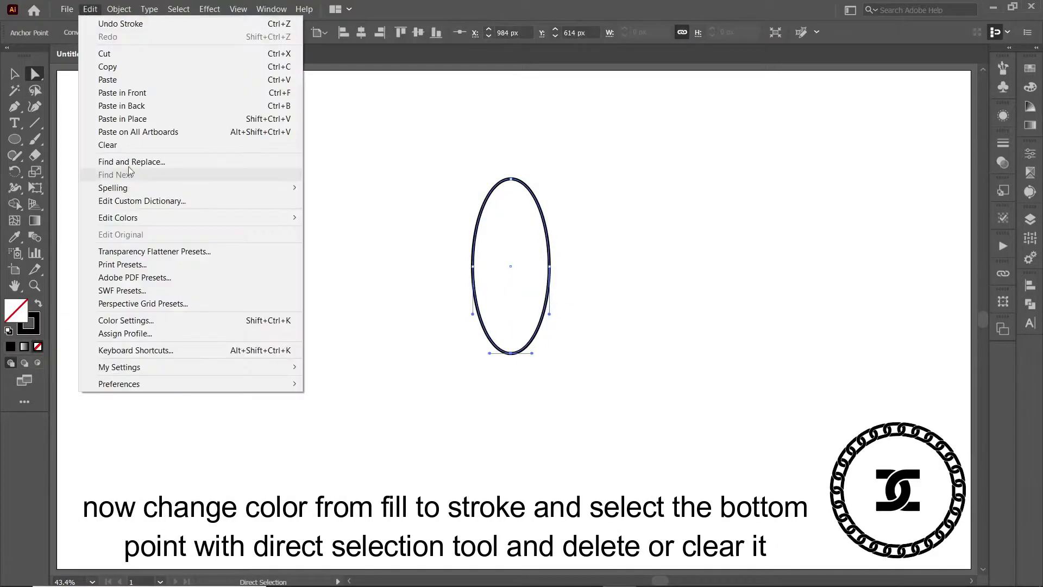
click(104, 144)
Paste a copy of the arch in front and shrink it to nest inside.
key(v)
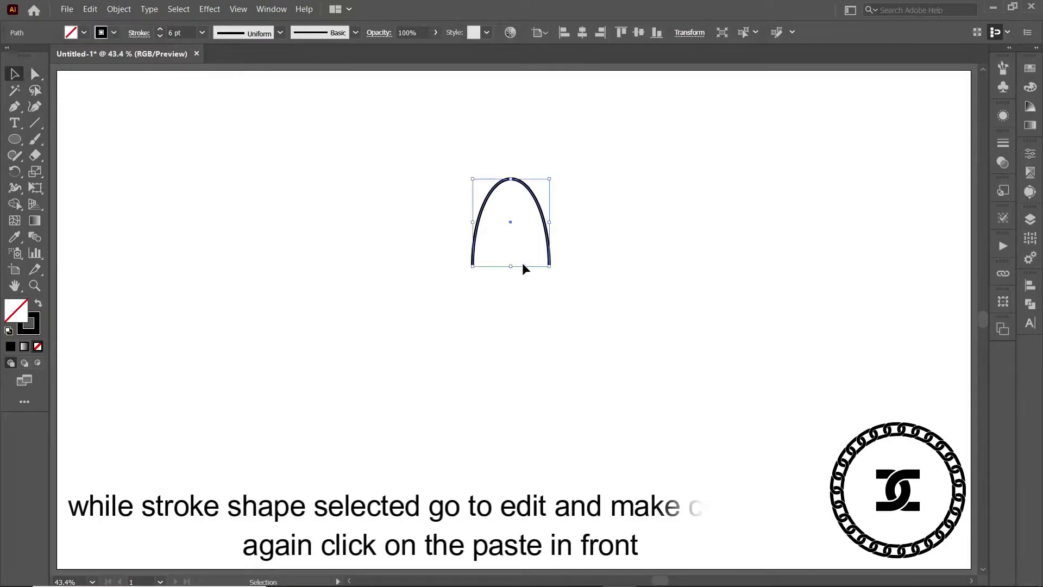
click(90, 10)
click(103, 68)
click(90, 9)
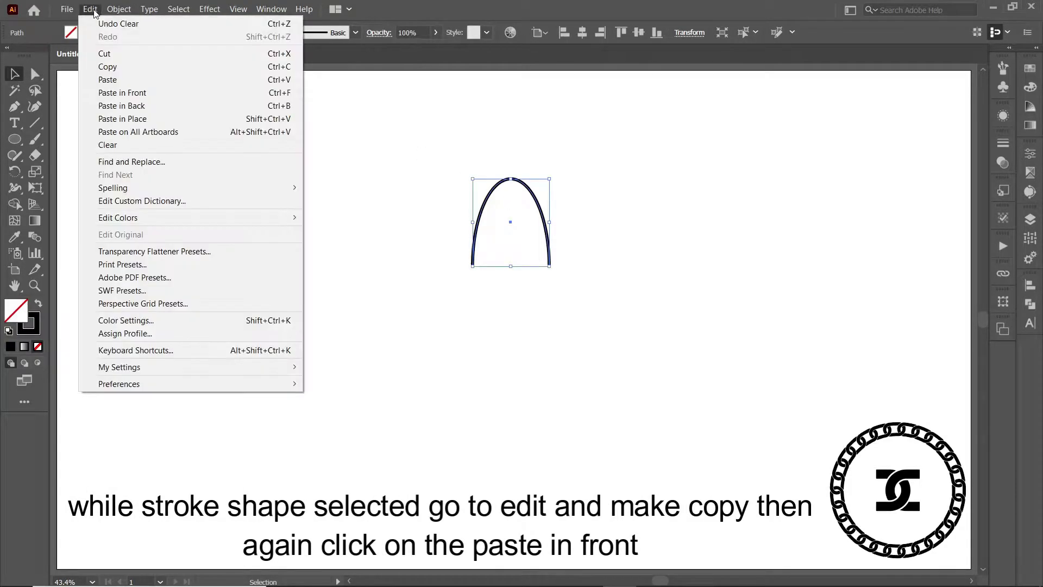
click(103, 93)
drag(510, 178, 512, 208)
Join the outer and inner arch ends into a solid black-filled link.
click(572, 296)
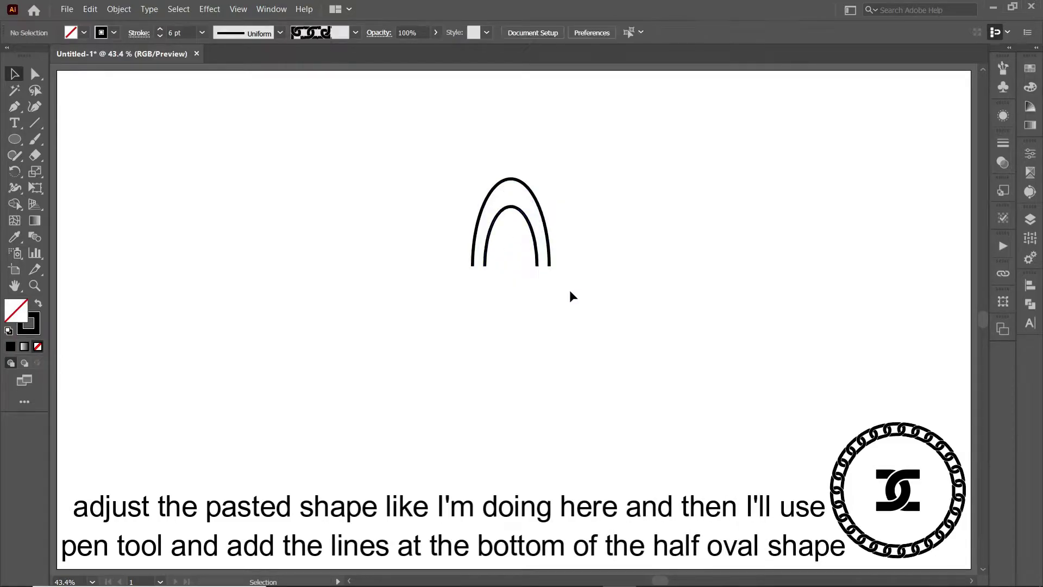
drag(424, 210, 423, 209)
click(13, 109)
click(473, 266)
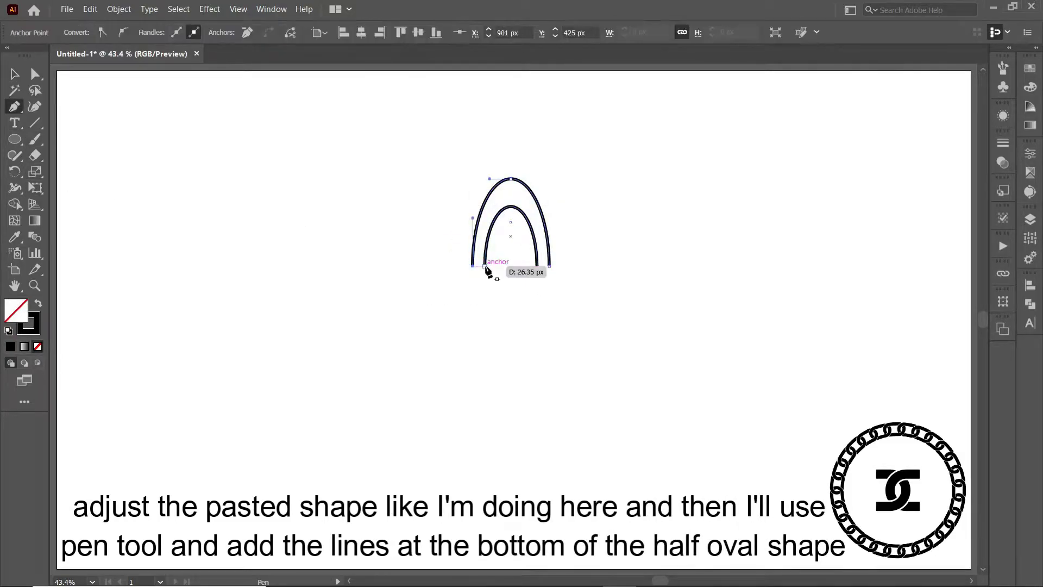
click(14, 73)
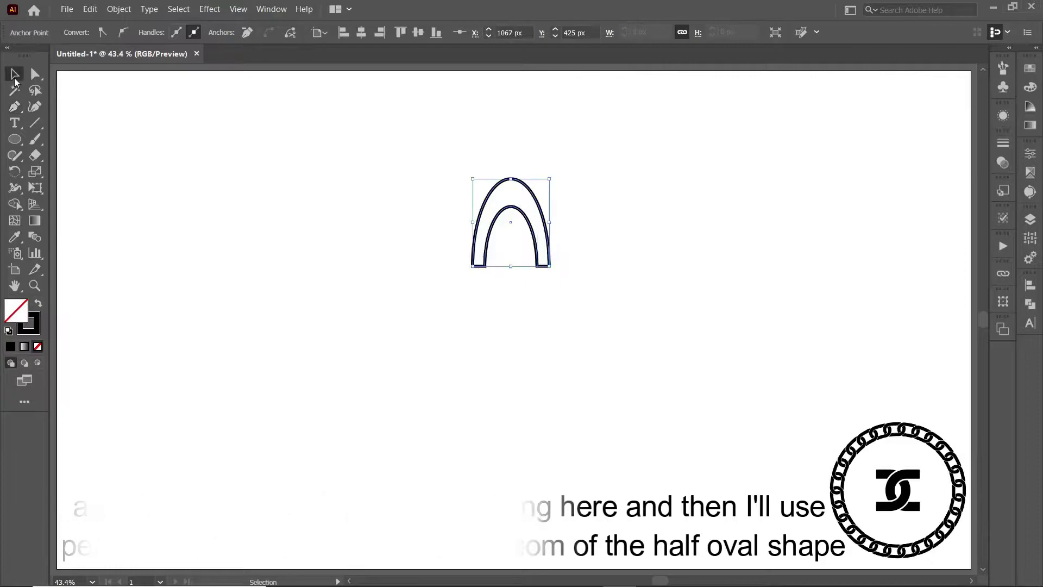
click(38, 303)
Rotate the link sideways and overlap a mirrored copy slid to the right.
mouse_move(545, 175)
mouse_down()
mouse_move(558, 257)
mouse_move(505, 280)
mouse_move(854, 121)
mouse_up()
right_click(504, 281)
click(668, 422)
click(759, 303)
click(759, 303)
click(760, 330)
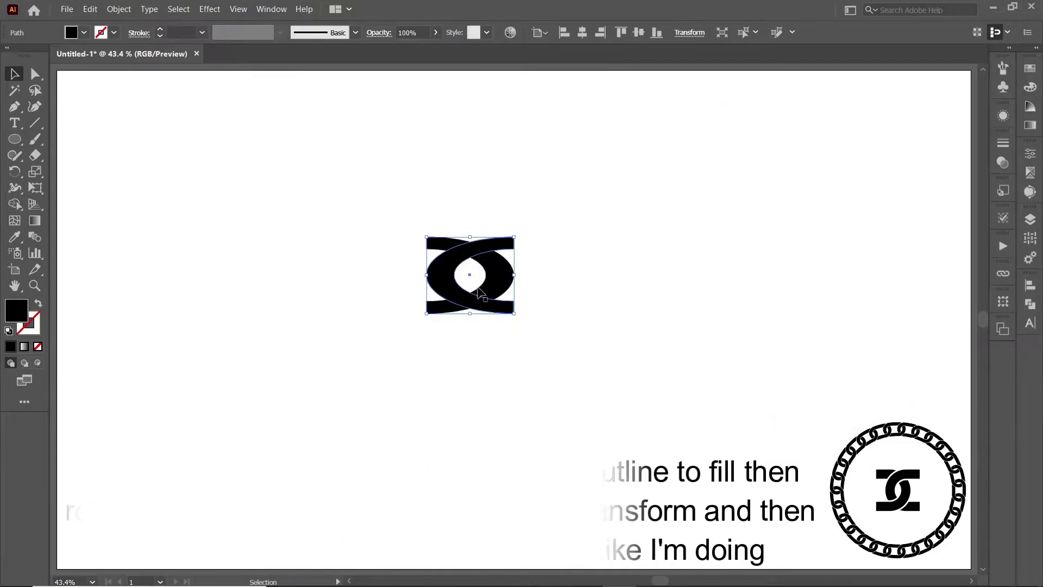
drag(443, 280, 463, 281)
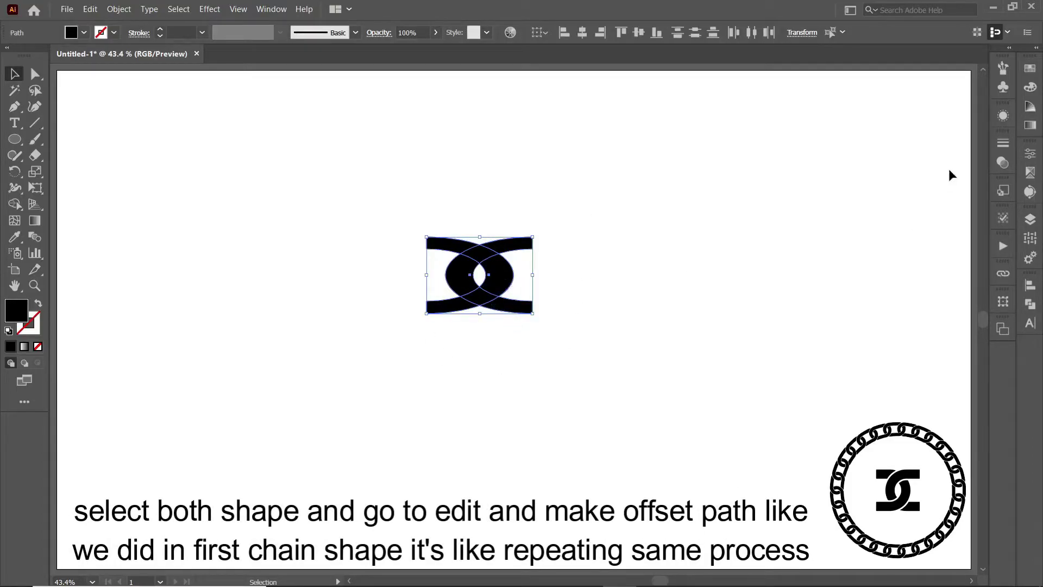
Enlarge the pair, offset both shapes, and bring the offset shapes to the front.
drag(533, 274, 571, 285)
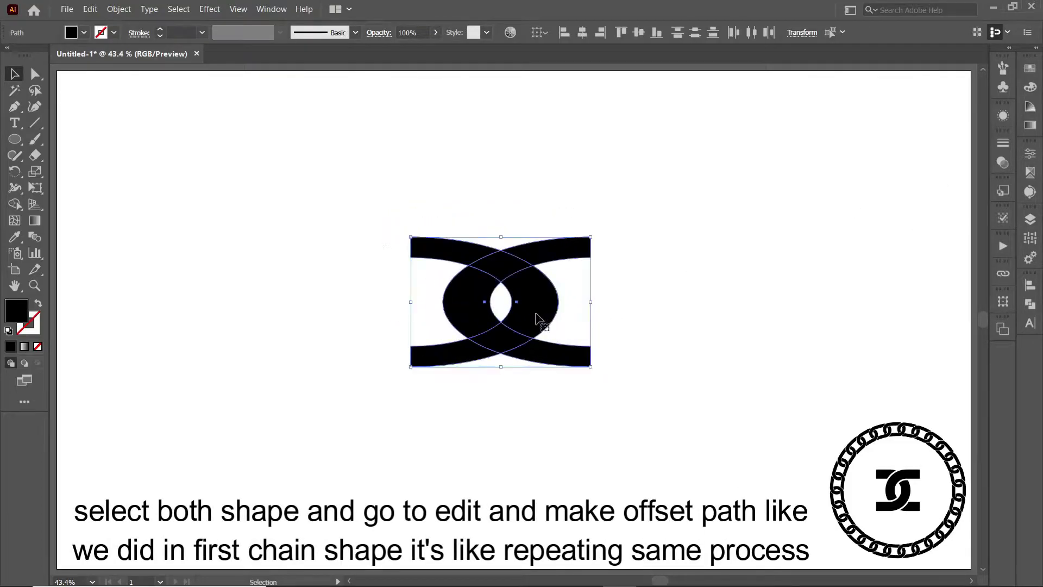
click(369, 401)
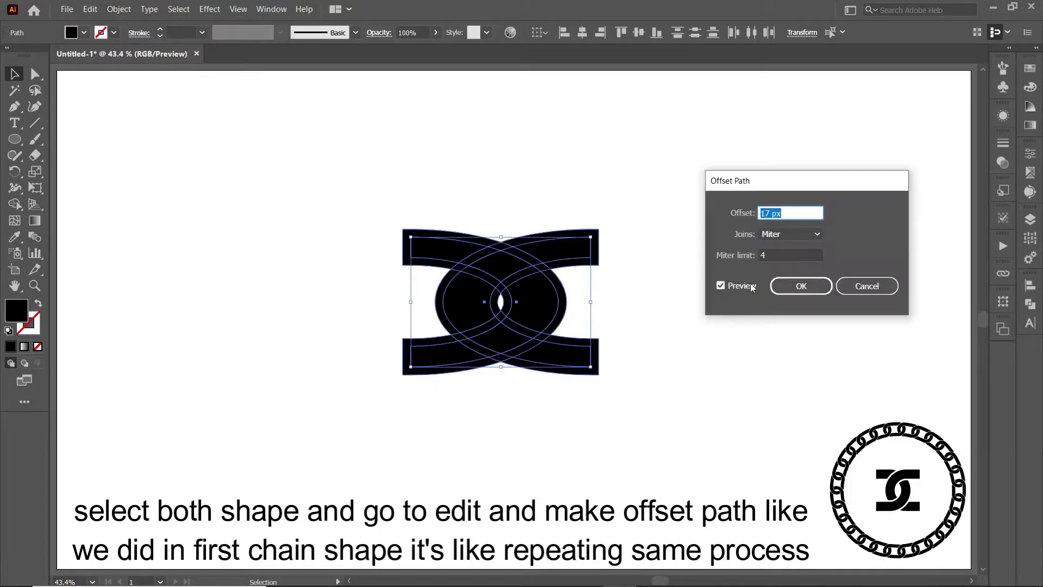
click(782, 286)
click(542, 380)
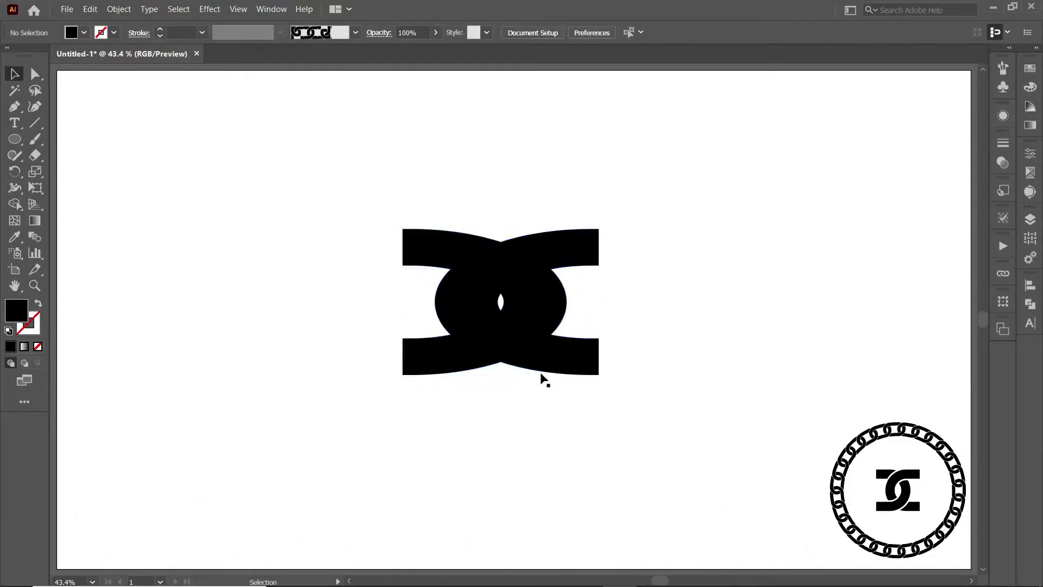
click(413, 374)
right_click(413, 375)
click(570, 312)
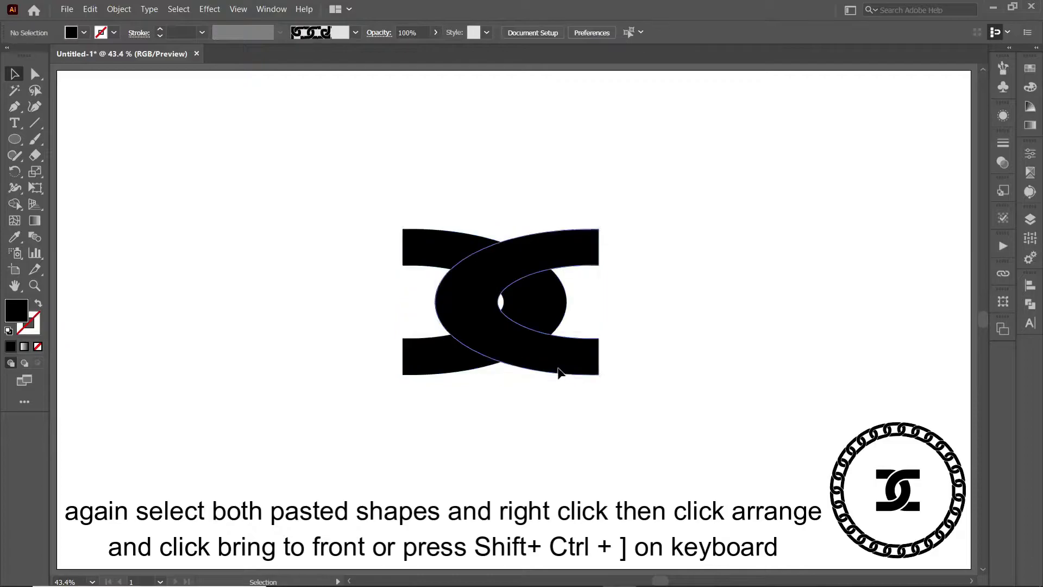
Erase the overlapping lower part and the left shape's top half.
drag(347, 422, 687, 301)
key(v)
click(418, 354)
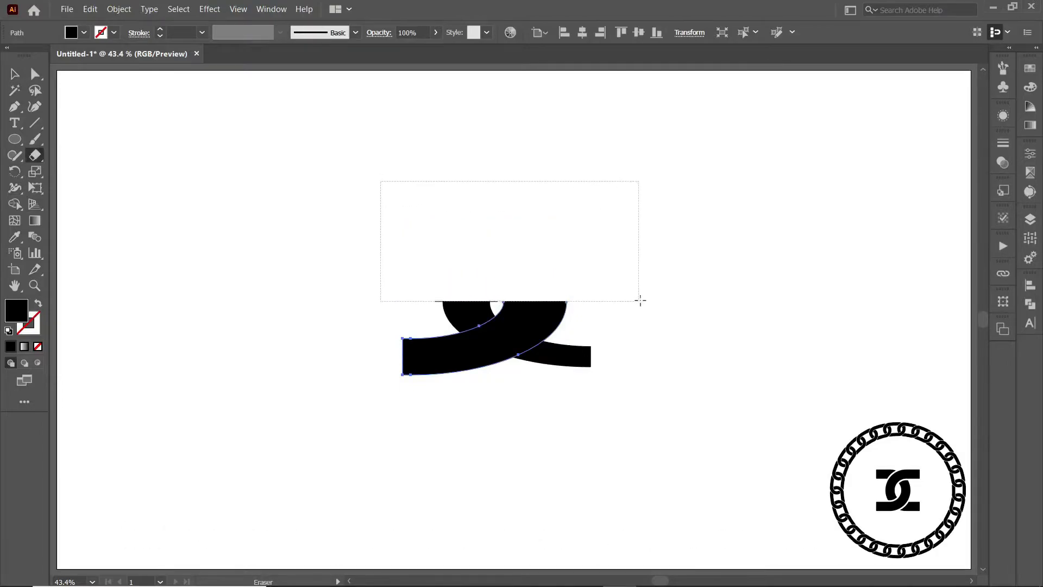
drag(416, 197, 644, 302)
click(15, 71)
Subtract the front shapes with Minus Front to weave the halves into one link.
shift+click(461, 263)
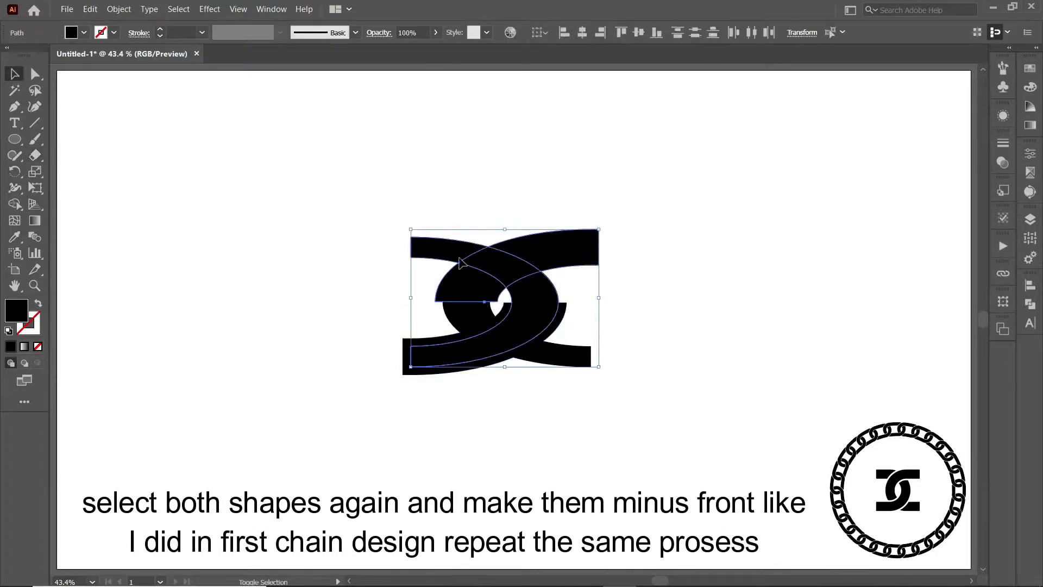
click(1030, 309)
click(897, 316)
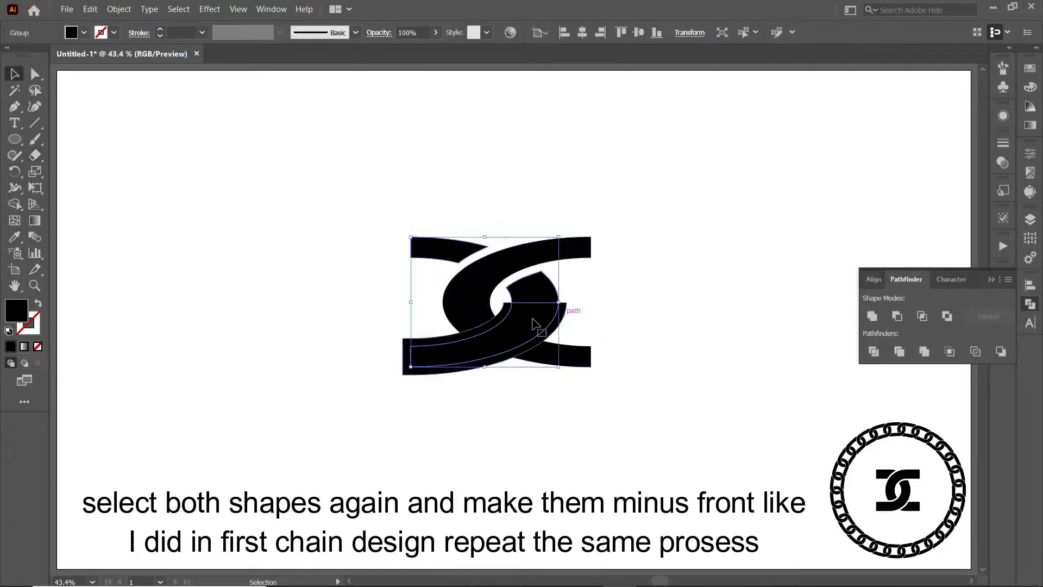
shift+click(496, 362)
click(901, 316)
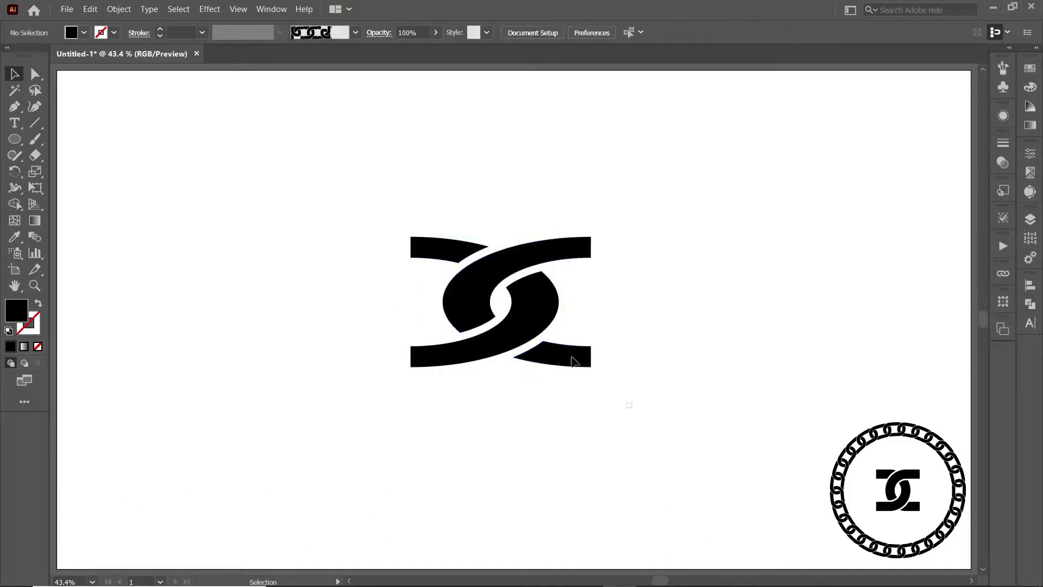
drag(629, 401, 401, 233)
Create Pattern Brush 2 from the link with auto corner tiles and Hue Shift, then move the link aside.
click(1004, 68)
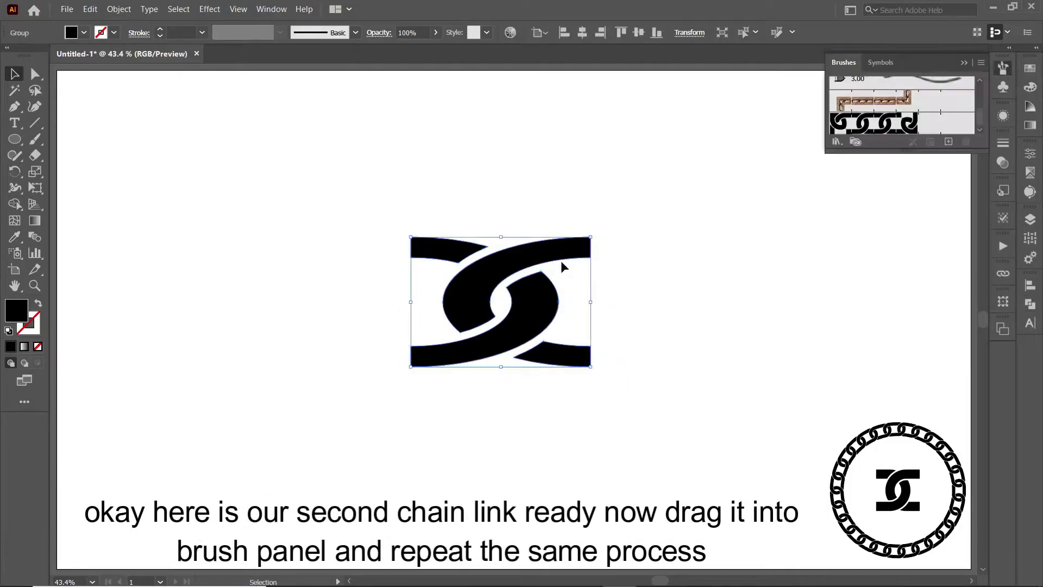
drag(561, 260, 926, 127)
click(488, 380)
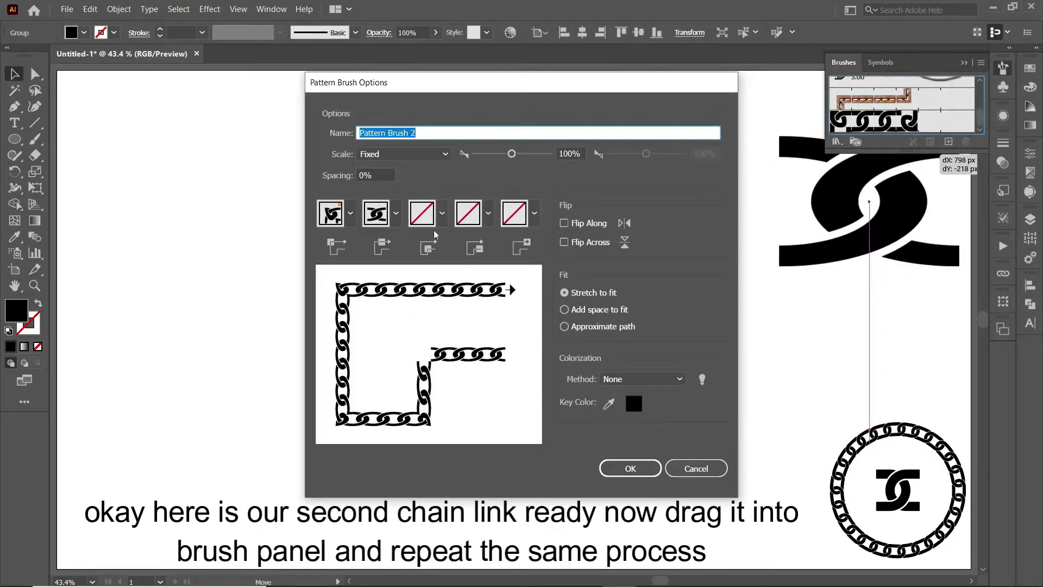
click(443, 213)
click(382, 327)
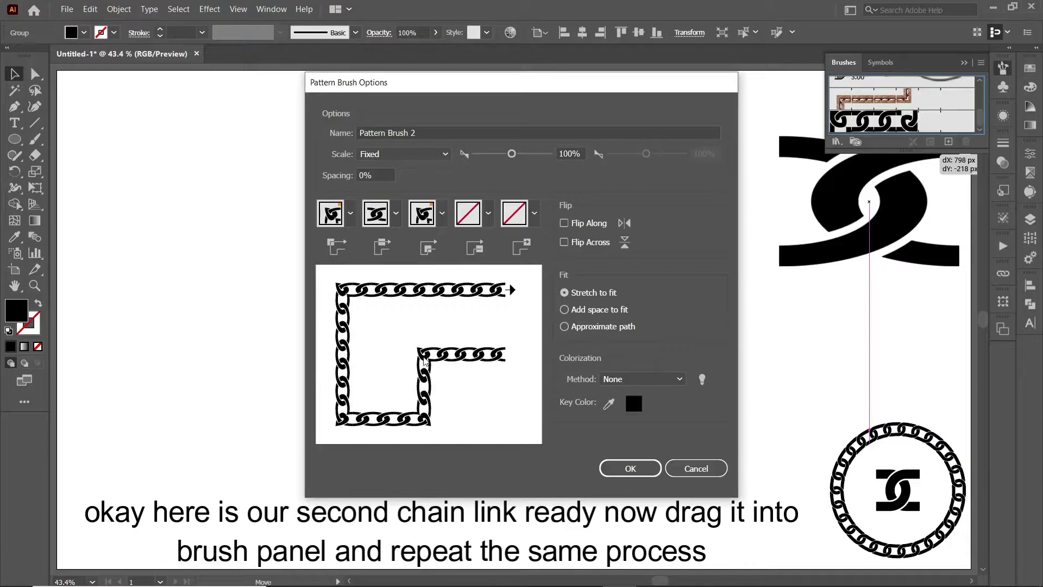
click(633, 379)
click(631, 438)
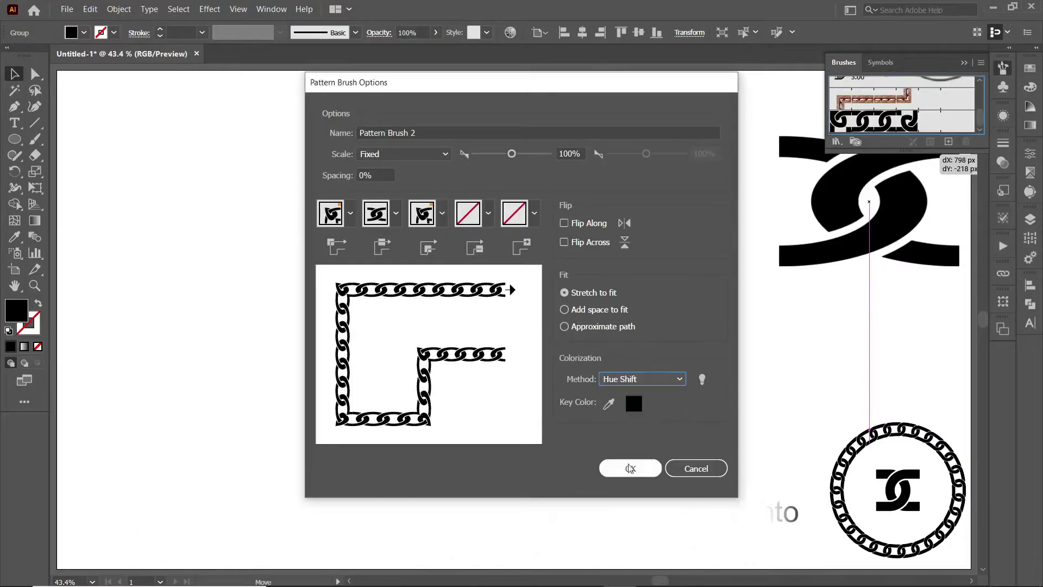
click(629, 468)
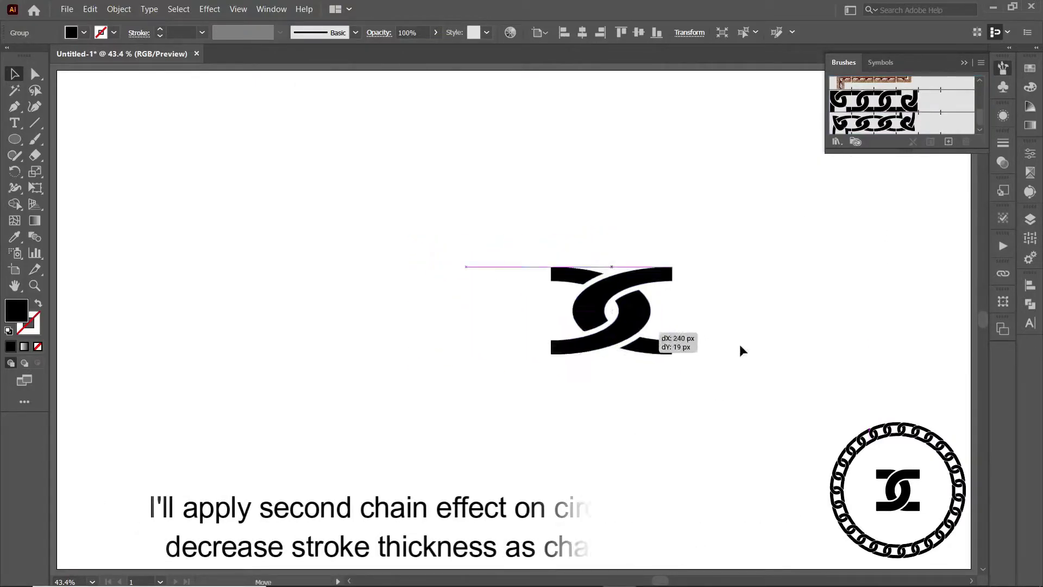
drag(589, 238, 959, 319)
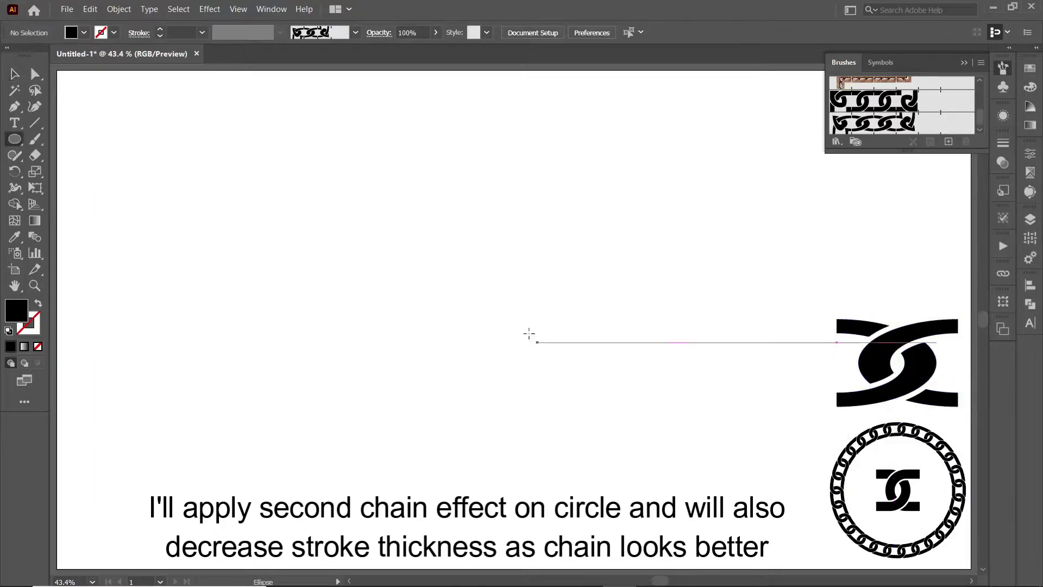
Draw a circle stroked with Pattern Brush 2 at 0.25 pt, enlarge it, and colour it red.
drag(503, 309, 596, 402)
click(38, 303)
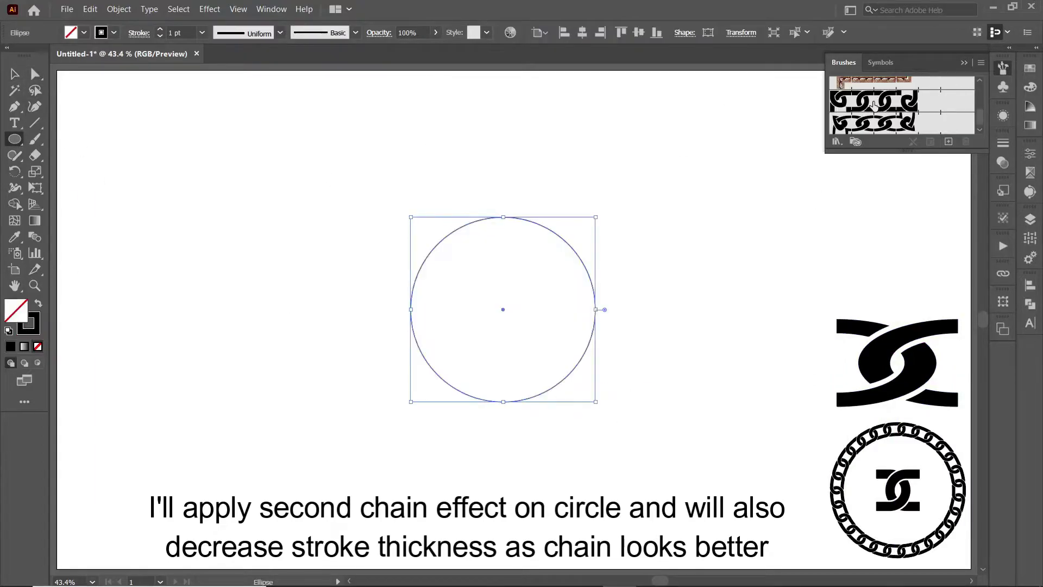
click(872, 123)
click(159, 36)
click(160, 37)
click(159, 37)
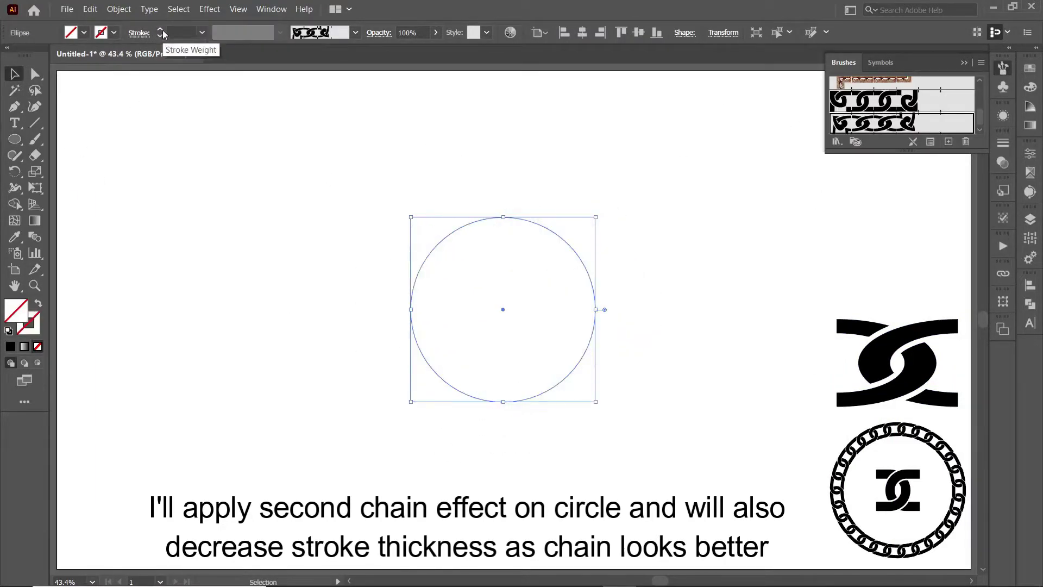
drag(597, 310, 708, 311)
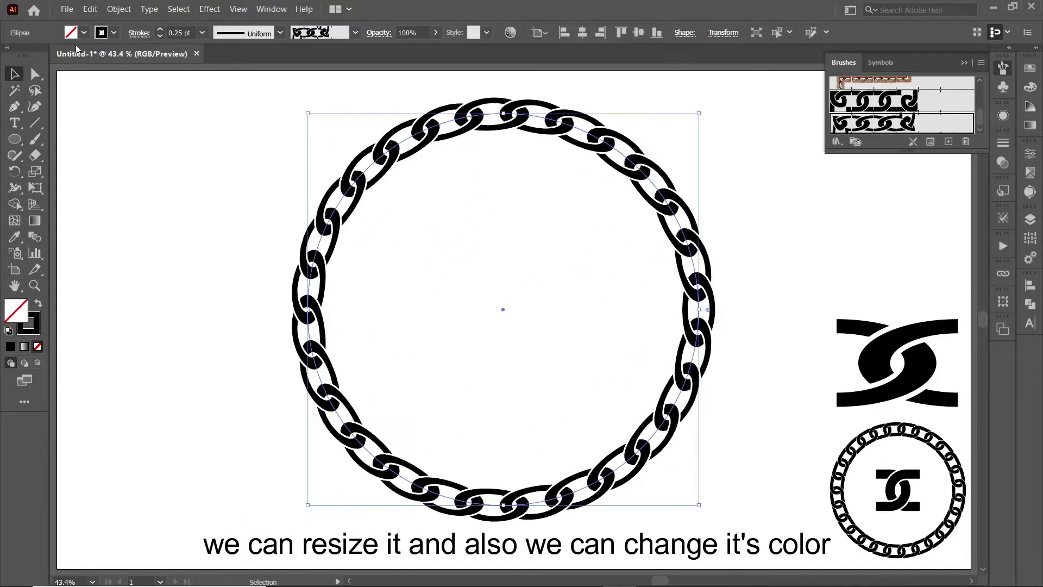
click(101, 33)
click(48, 54)
Keep the chain circle black and centre an enlarged chain link inside it.
click(38, 54)
click(119, 9)
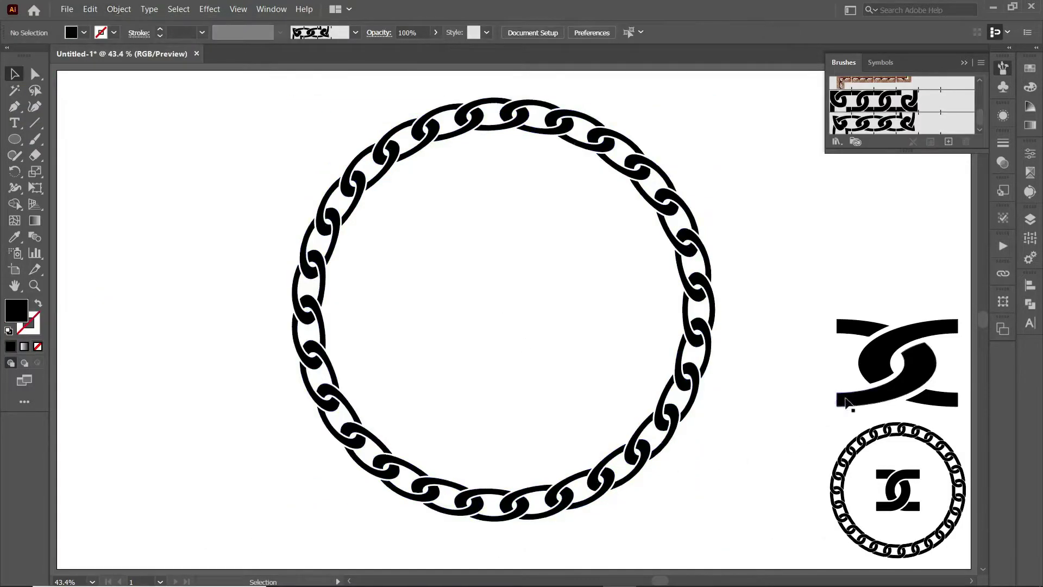
drag(846, 402, 456, 326)
drag(547, 288, 588, 303)
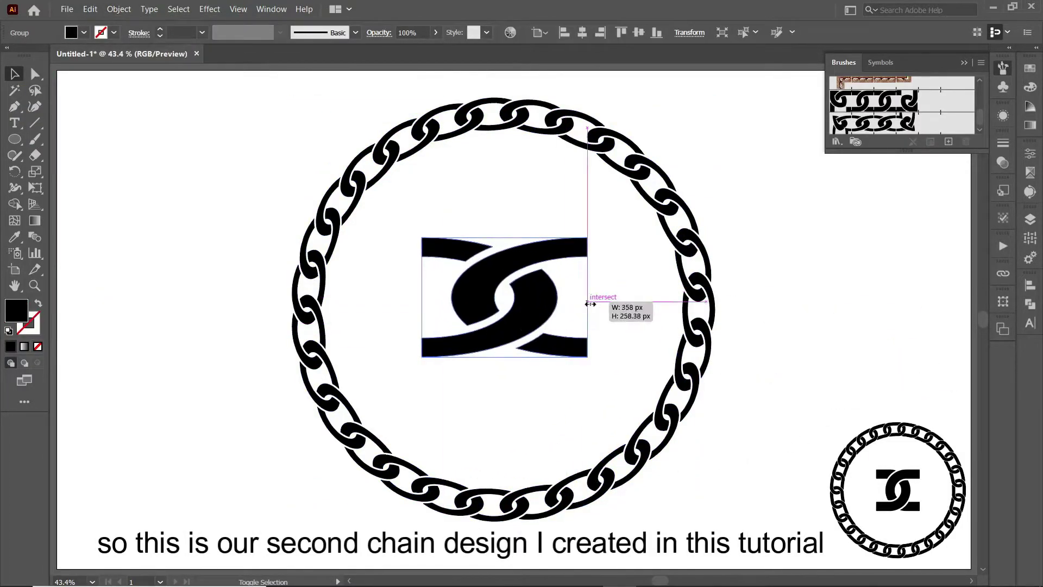
Shrink the second chain ring design to match the first and move it right.
click(703, 375)
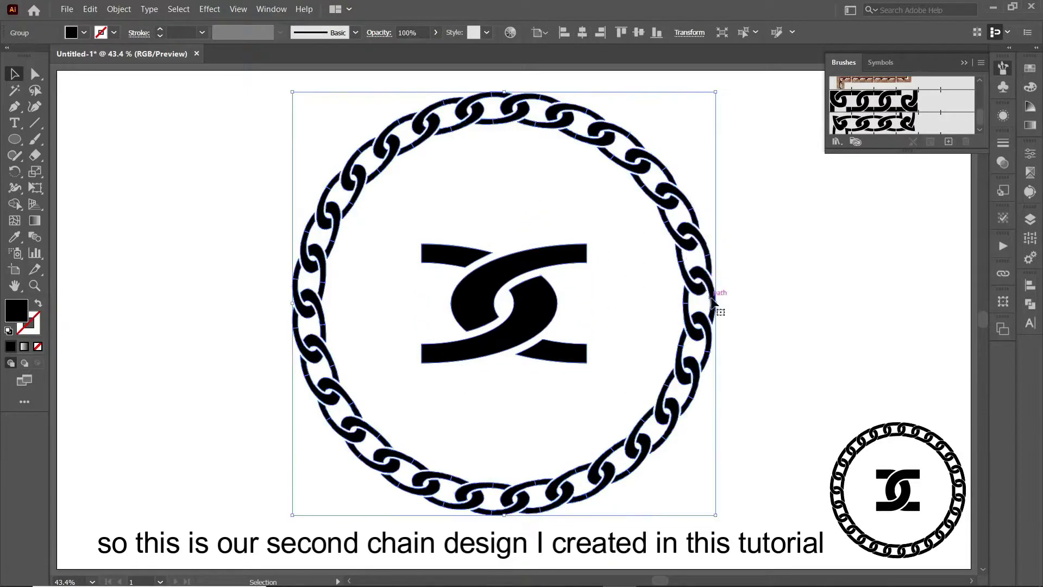
drag(716, 303, 596, 304)
drag(519, 323, 884, 342)
mouse_move(781, 227)
mouse_down()
mouse_move(825, 278)
mouse_move(832, 516)
mouse_up()
Align the two chain ring designs with each other.
click(591, 34)
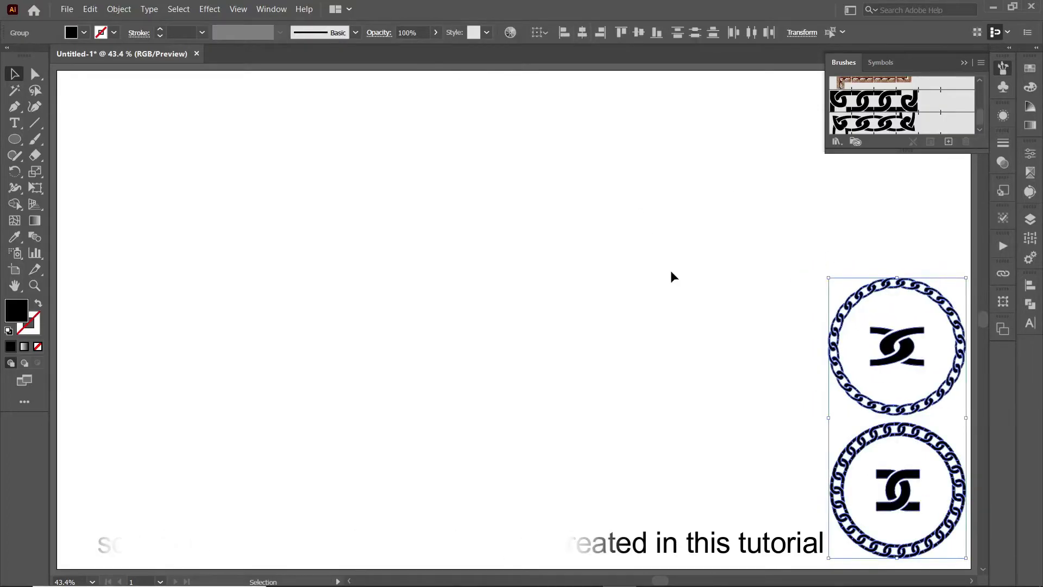
click(670, 275)
click(828, 364)
click(917, 188)
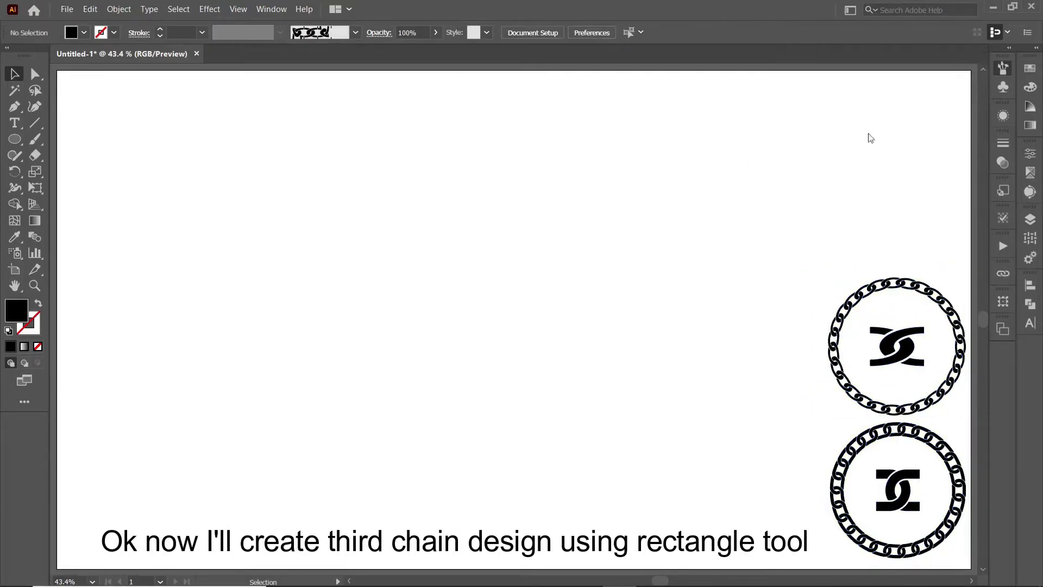
Draw an outlined rectangle near the page centre and round its corners into a pill.
right_click(17, 143)
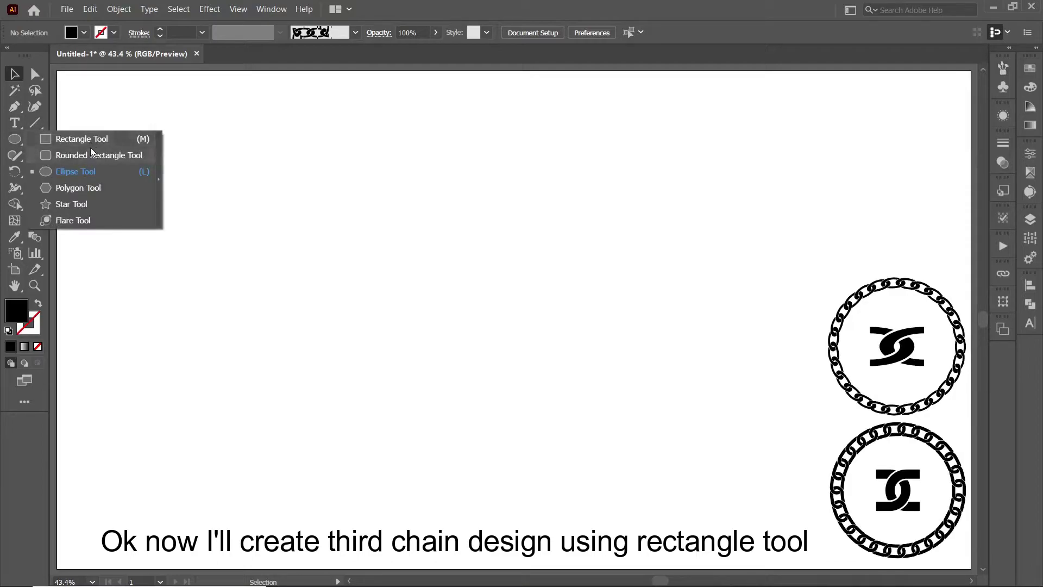
click(90, 146)
drag(497, 283, 587, 328)
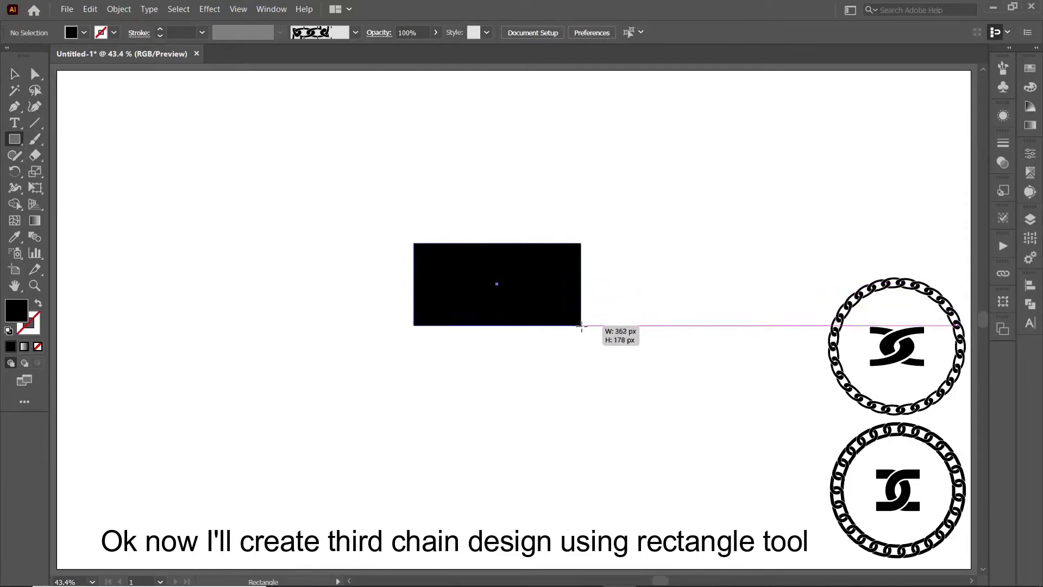
key(shift+x)
key(a)
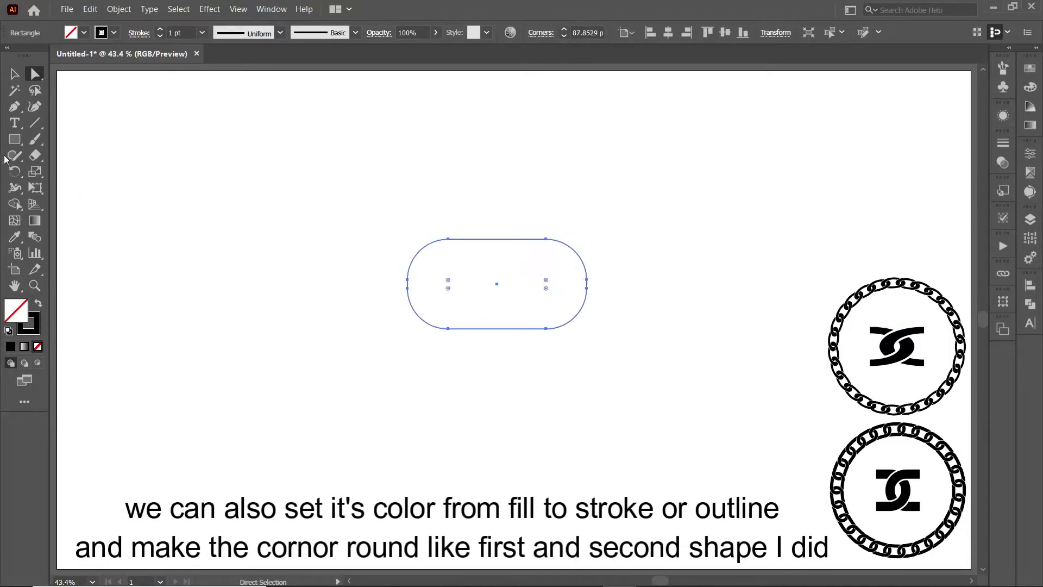
Give the pill shape a 45 pt black stroke and move it to the left.
click(15, 74)
click(161, 31)
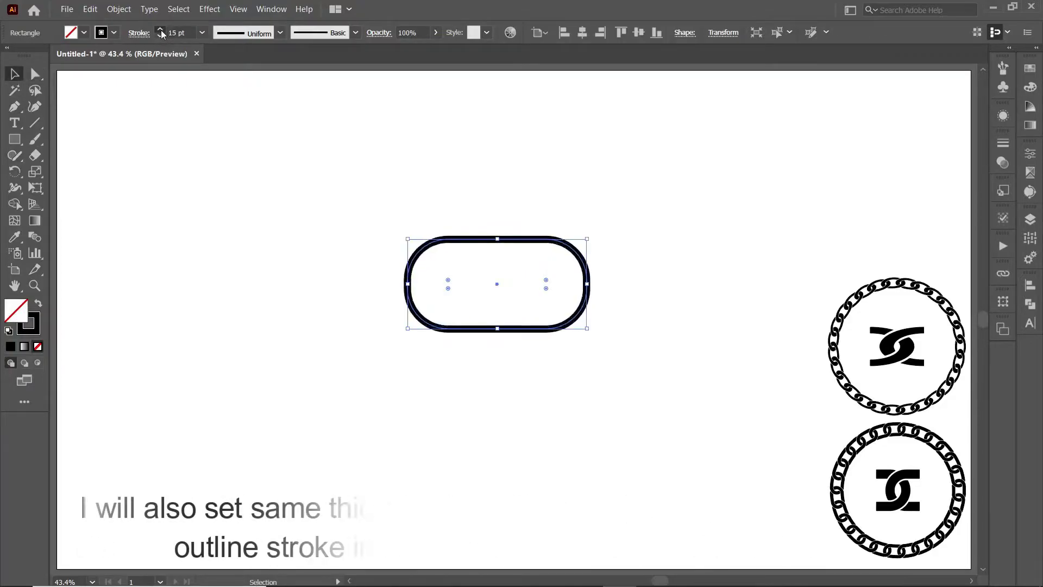
click(174, 247)
drag(515, 335, 385, 333)
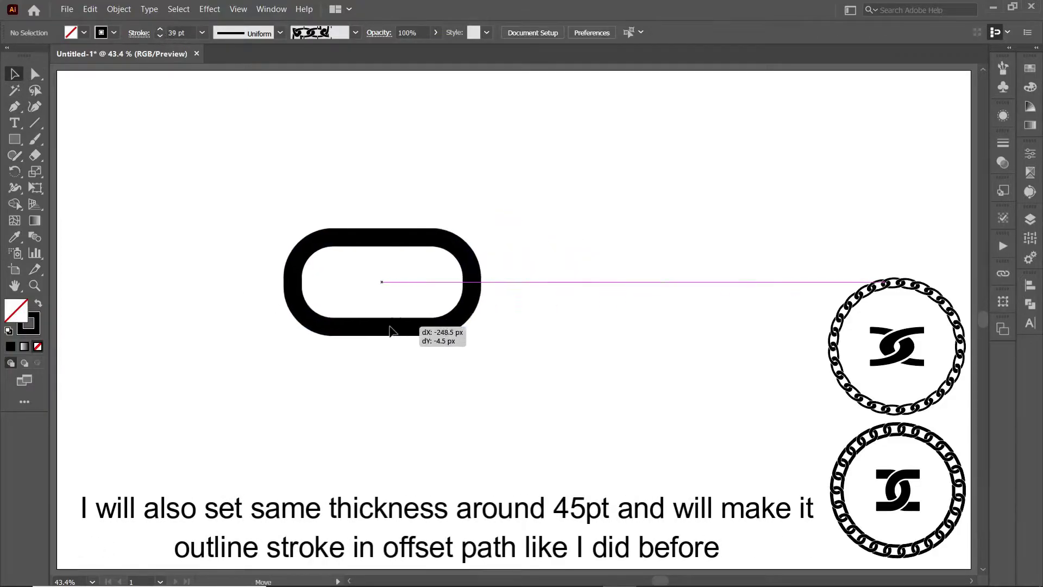
key(a)
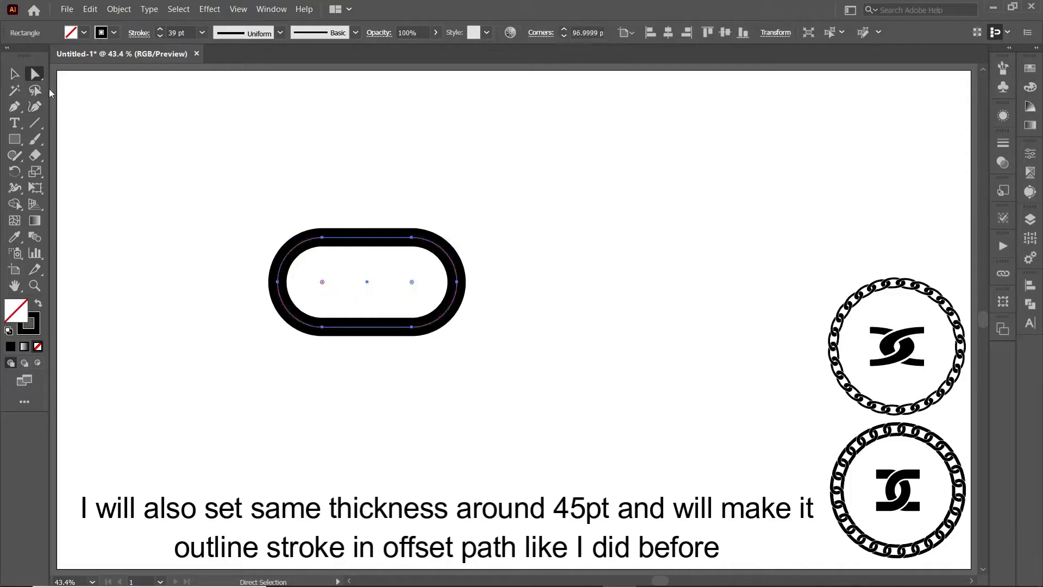
key(v)
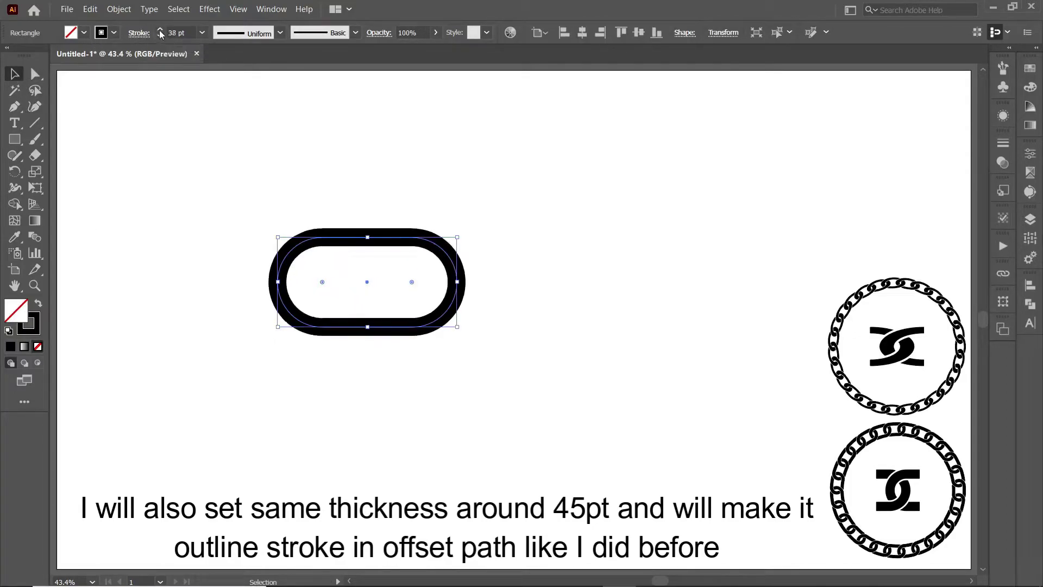
text(45)
click(238, 253)
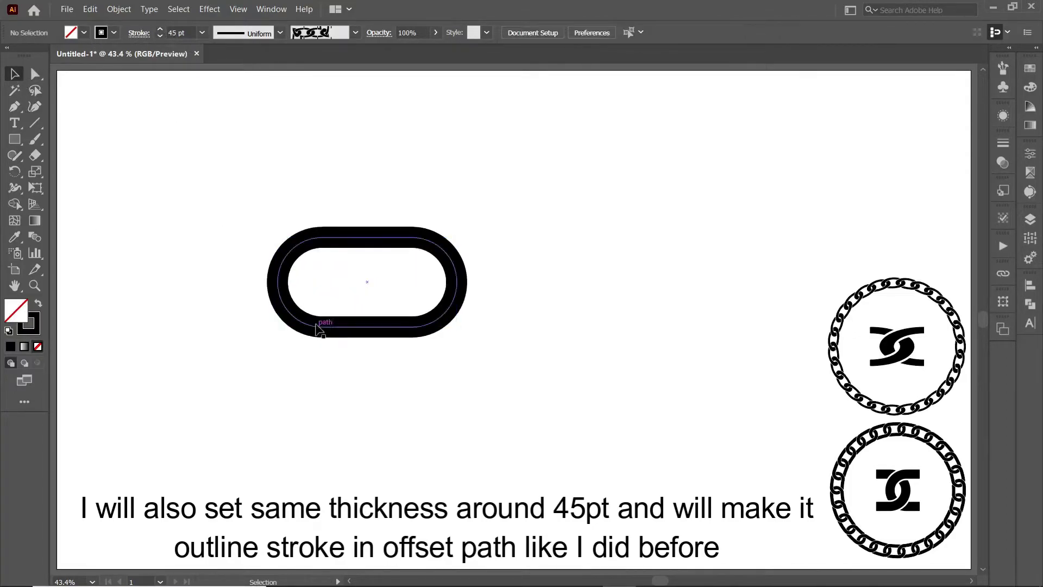
click(316, 328)
click(119, 9)
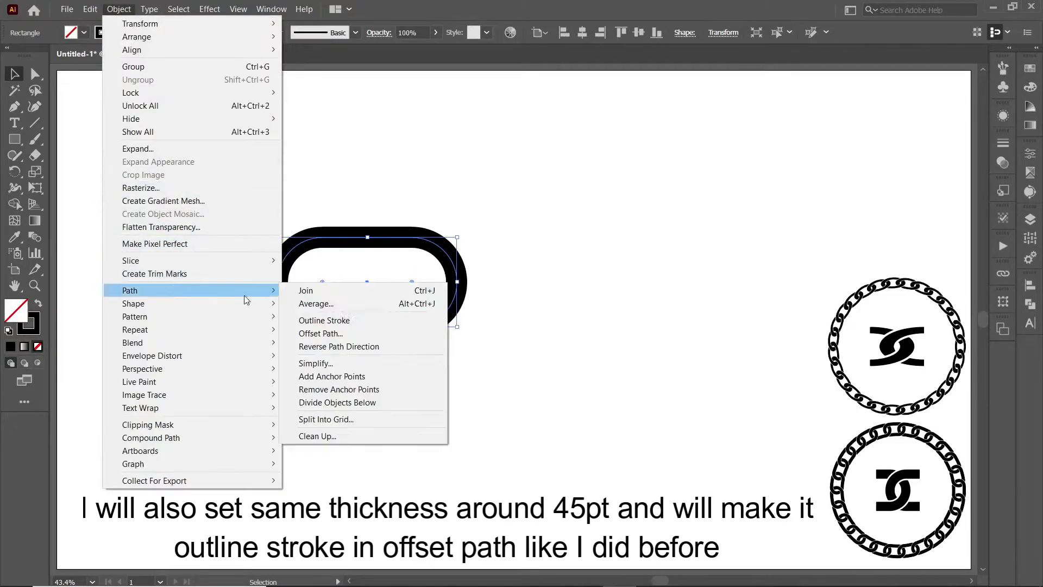
Outline the ring's stroke and cut away its left half with Minus Front, leaving a D shape.
click(320, 316)
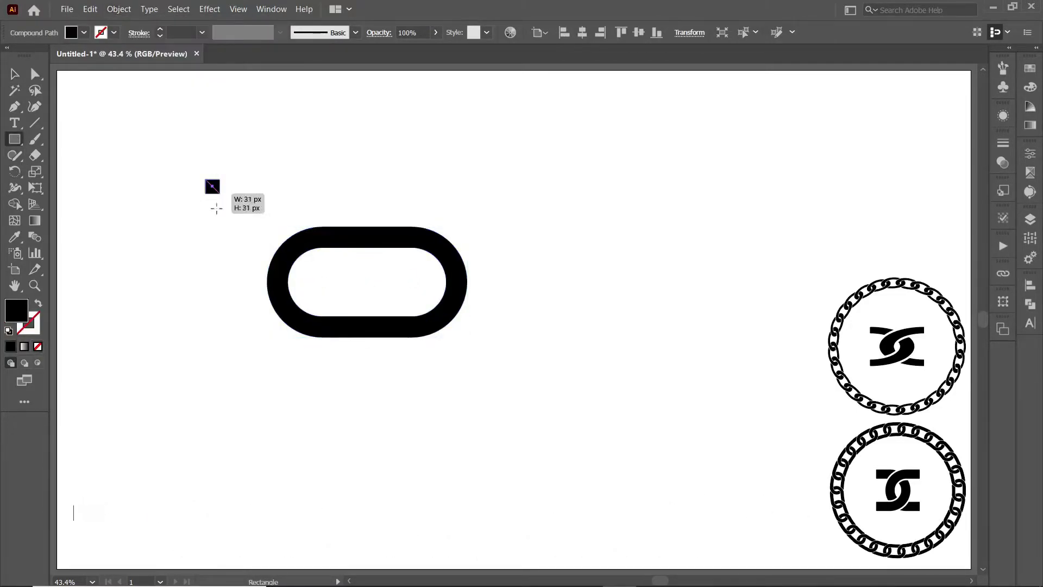
drag(216, 208, 378, 352)
drag(294, 326, 282, 331)
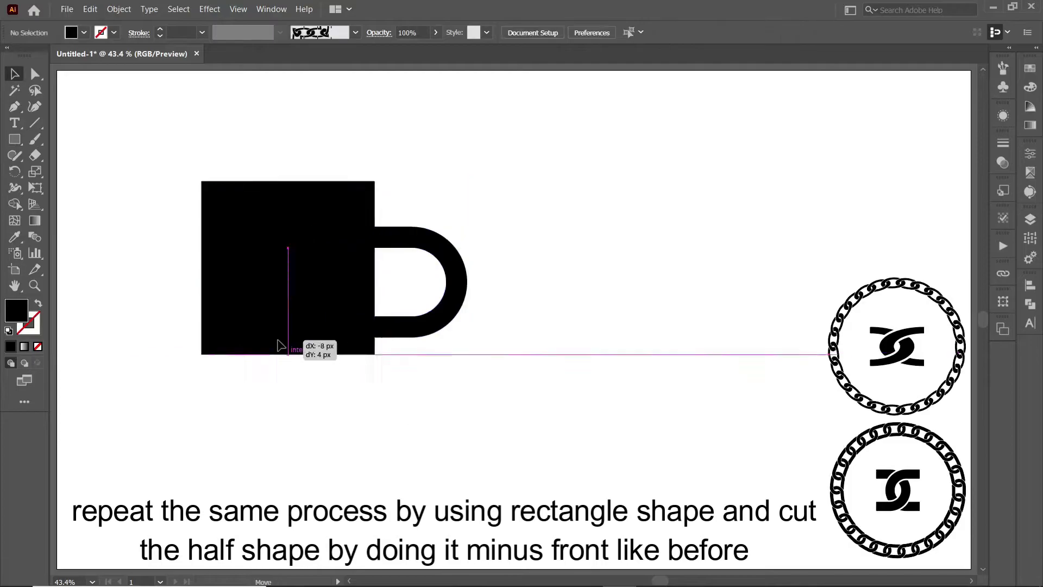
shift+click(456, 293)
click(1028, 305)
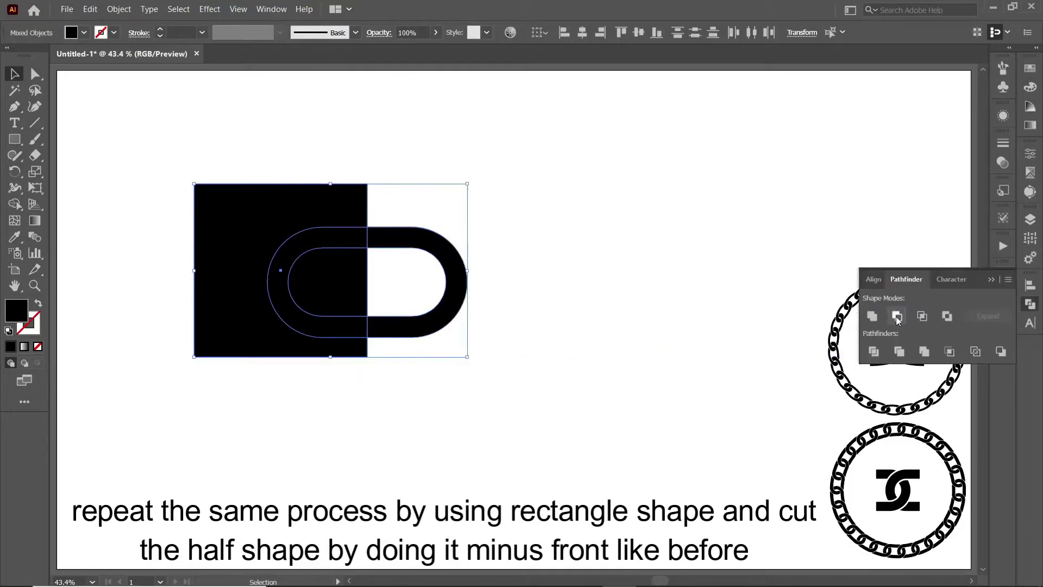
click(896, 316)
Make a vertically reflected copy of the D shape and move it to the right.
right_click(405, 323)
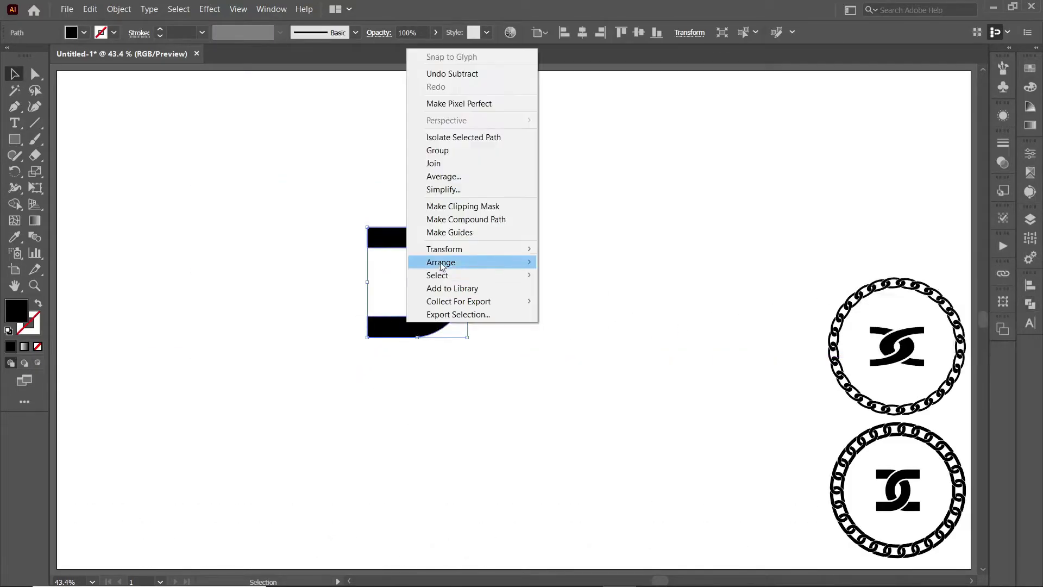
click(630, 287)
click(831, 351)
drag(439, 335, 571, 336)
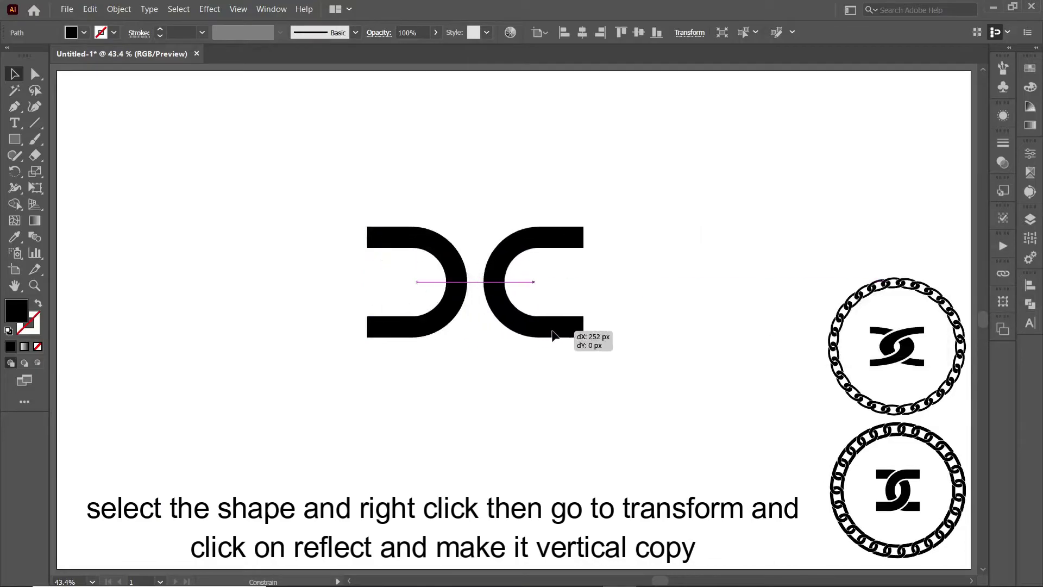
click(572, 366)
Draw a thin bar between the two hooks and centre all three shapes on each other.
key(m)
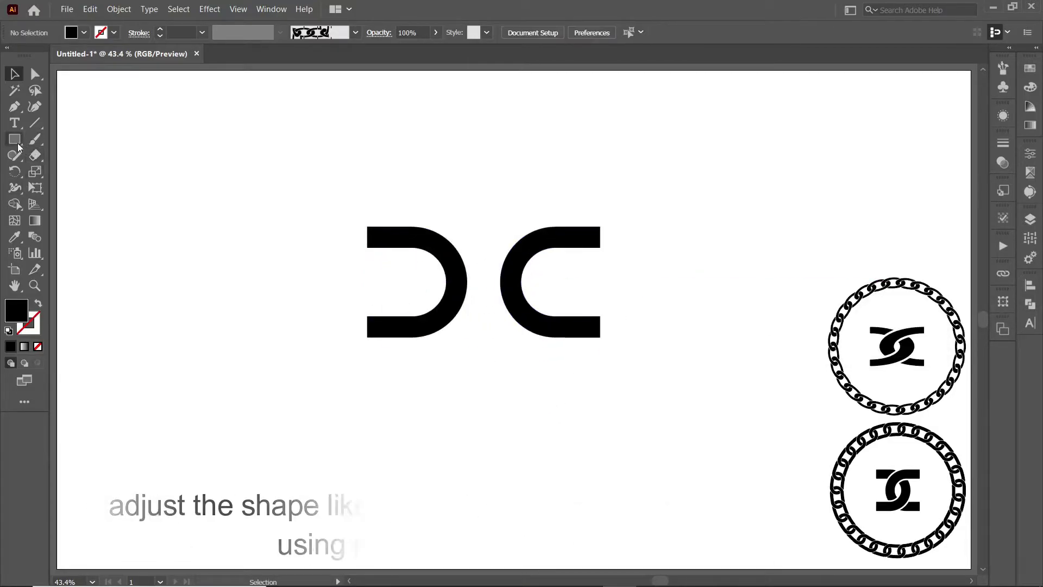
drag(414, 277, 556, 298)
key(v)
drag(365, 191, 607, 341)
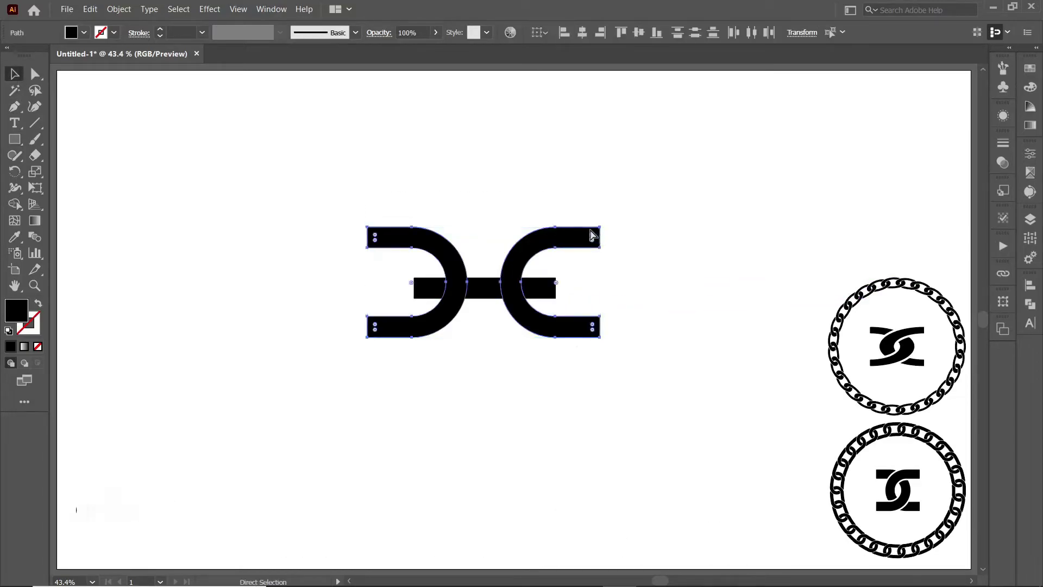
click(639, 32)
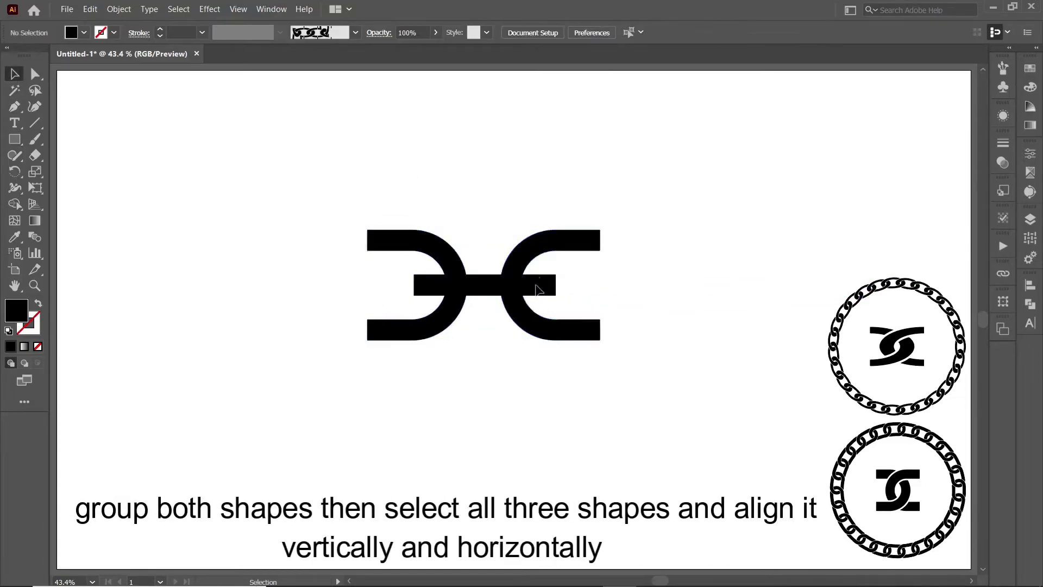
click(533, 405)
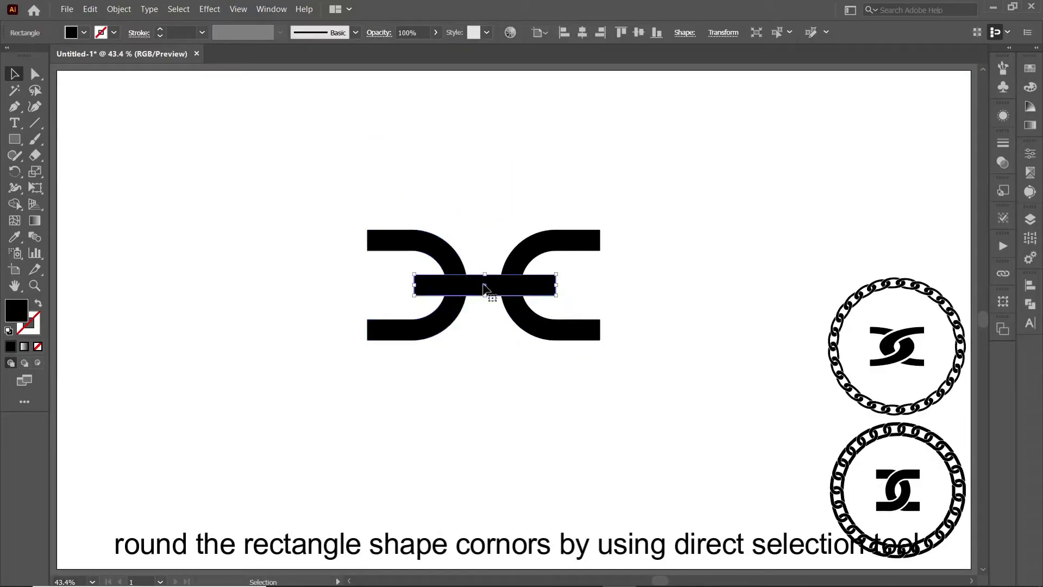
Round the bar's corners and create an enlarged offset outline of it.
click(35, 73)
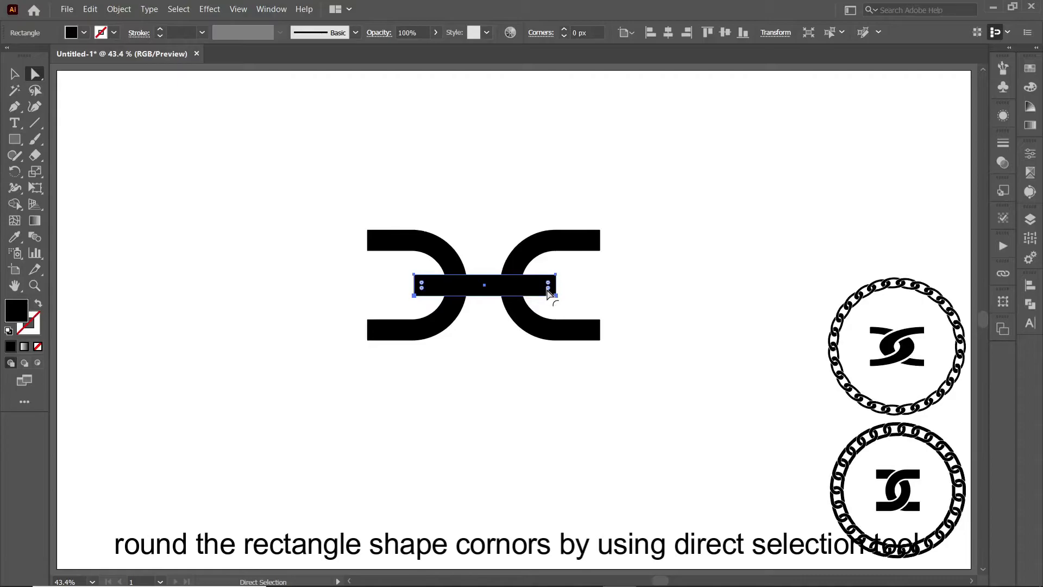
click(15, 73)
click(119, 9)
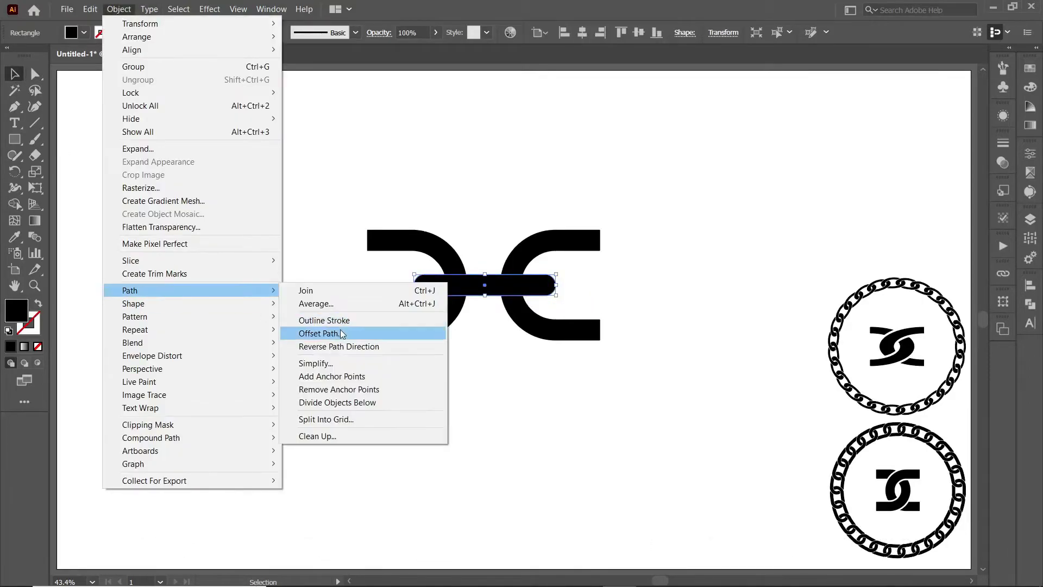
click(370, 331)
key(Return)
Subtract the offset bar outline from each hook to cut gaps around the bar.
shift+click(579, 320)
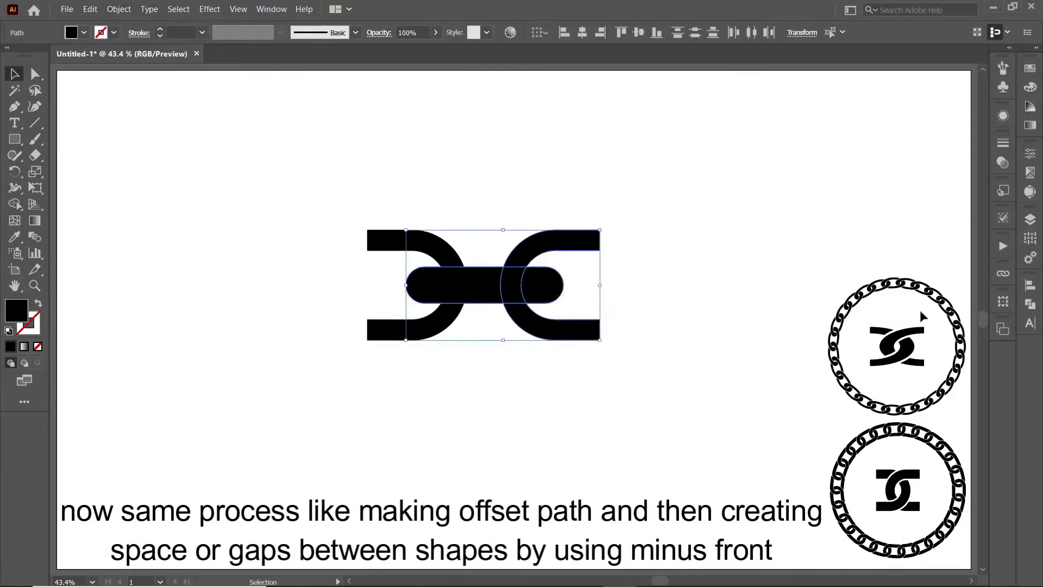
click(1030, 304)
click(897, 316)
click(426, 337)
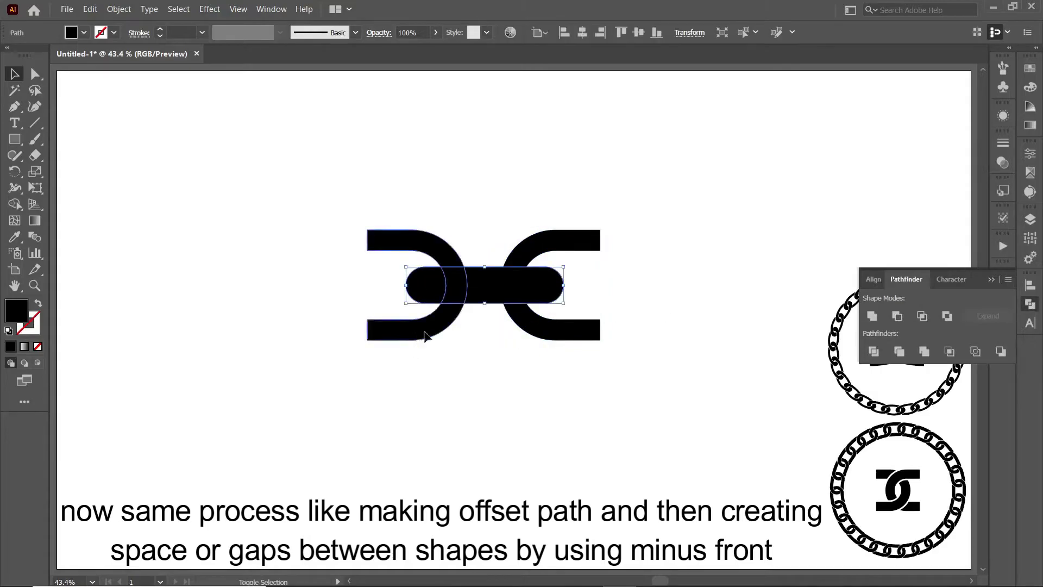
click(897, 316)
click(585, 191)
Drag the selected chain link into the Brushes panel as a new pattern brush.
drag(587, 356, 375, 205)
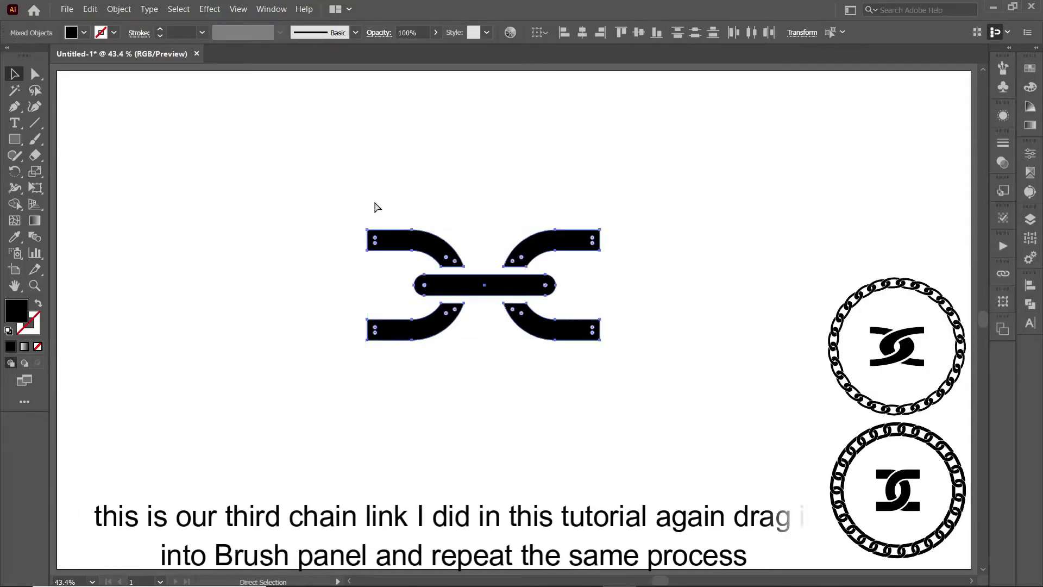
click(1003, 67)
drag(581, 239, 861, 127)
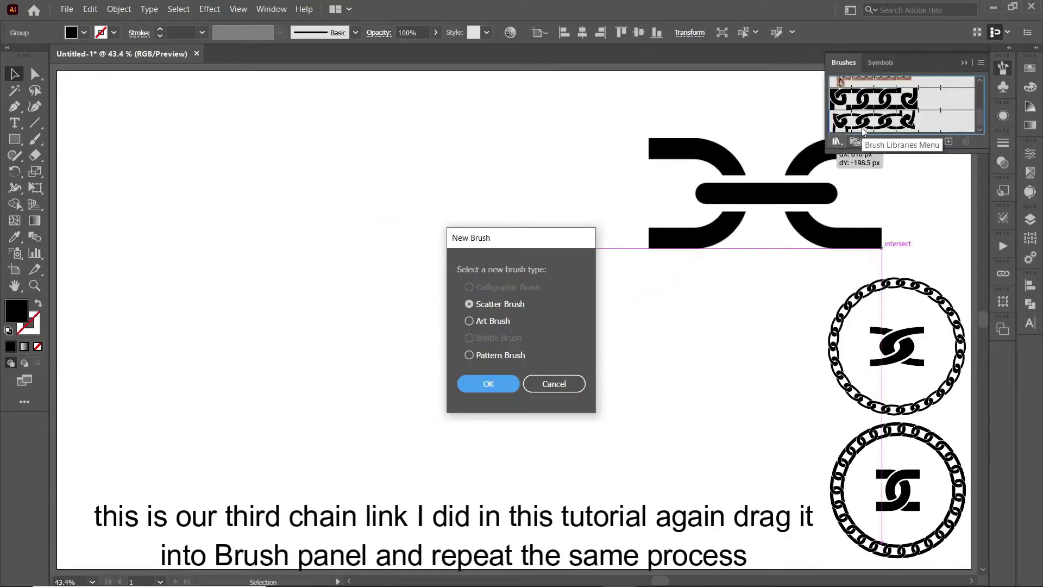
click(499, 384)
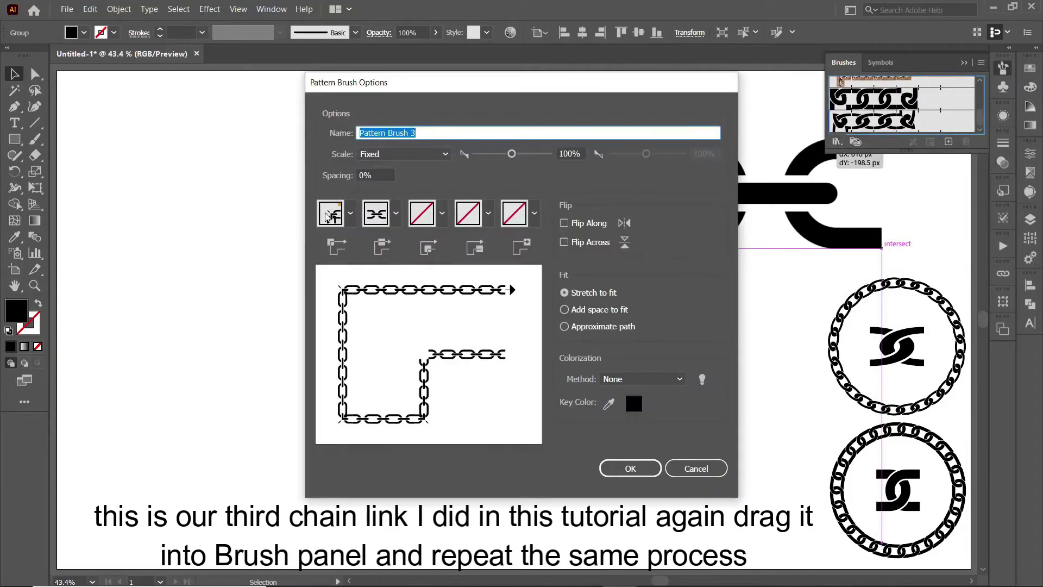
Set Pattern Brush 3's corner tiles to Auto-Centered and colourization to Hue Shift.
click(326, 217)
click(250, 291)
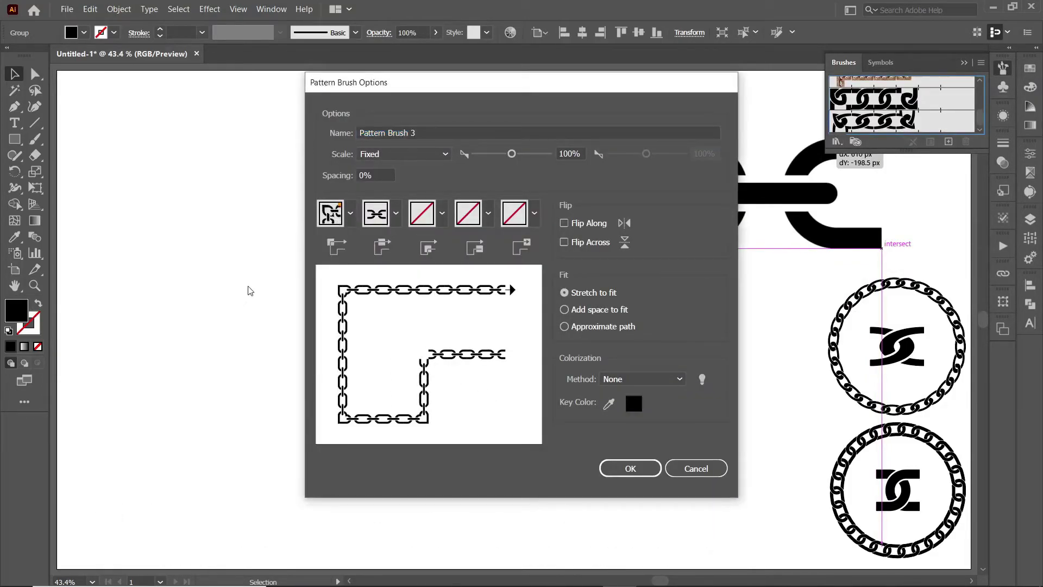
click(350, 212)
mouse_move(335, 277)
mouse_down()
mouse_move(336, 322)
mouse_move(340, 289)
mouse_up()
click(270, 306)
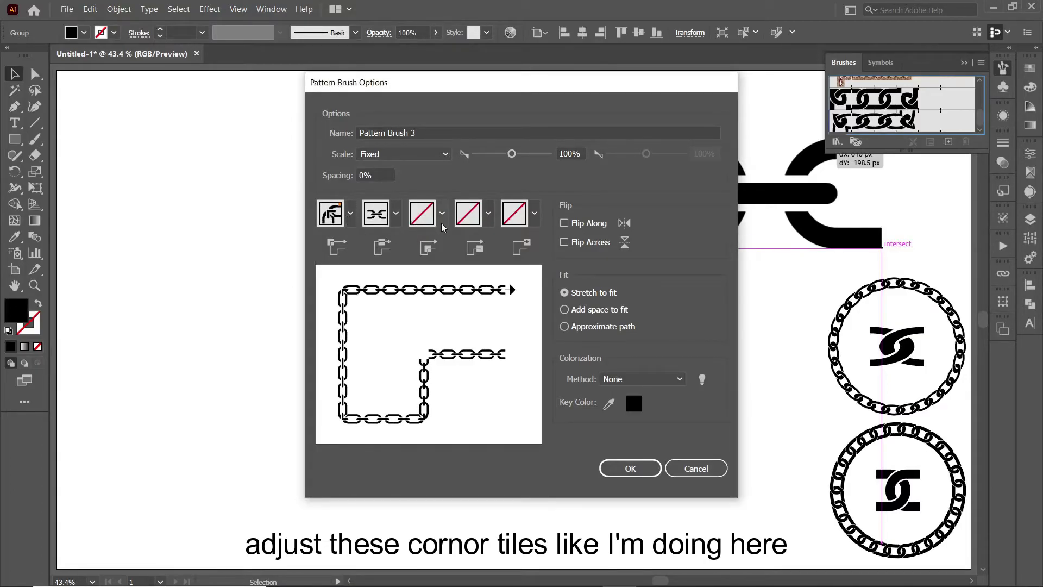
click(442, 213)
click(359, 323)
click(642, 379)
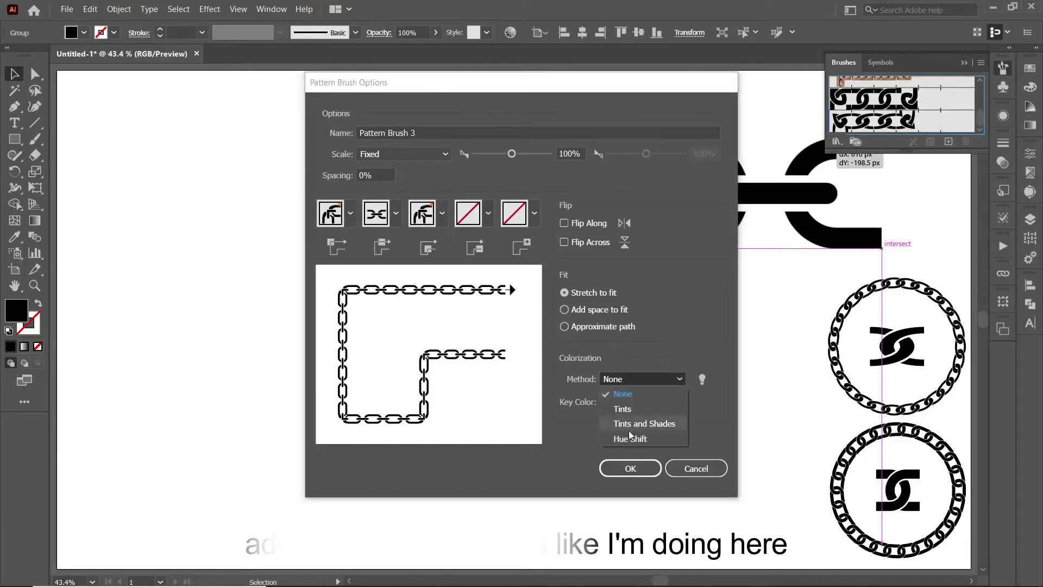
click(628, 432)
click(623, 471)
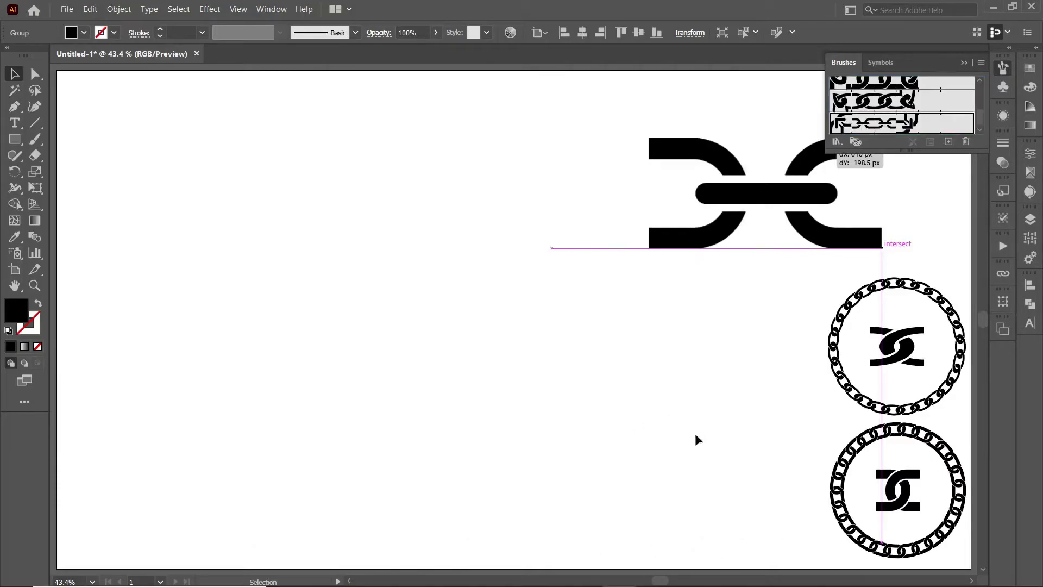
Shrink the third link, park it top-right, and draw a circle at the canvas centre.
click(566, 273)
mouse_move(598, 231)
mouse_down()
mouse_move(526, 265)
mouse_move(897, 233)
mouse_up()
click(15, 140)
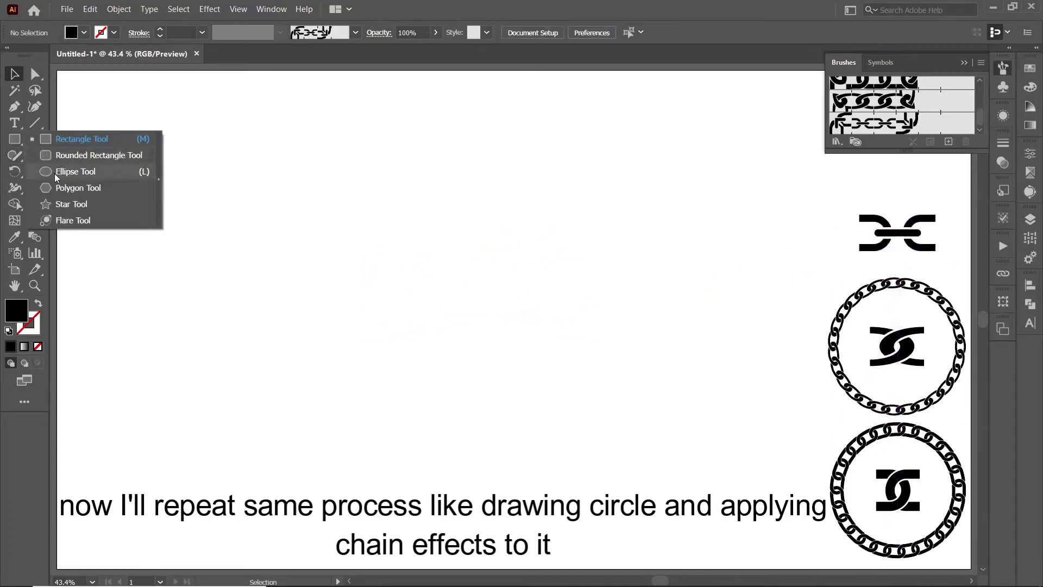
click(76, 170)
drag(466, 309, 550, 393)
Stroke the circle with Pattern Brush 3 at 0.25 pt and enlarge it about twice.
click(38, 303)
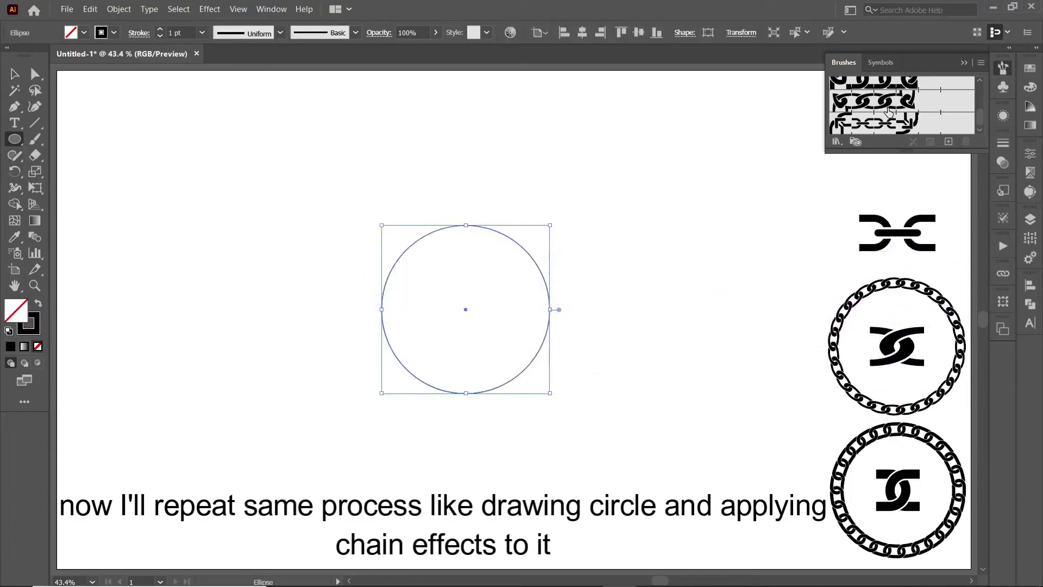
click(882, 124)
click(161, 37)
click(160, 37)
click(160, 37)
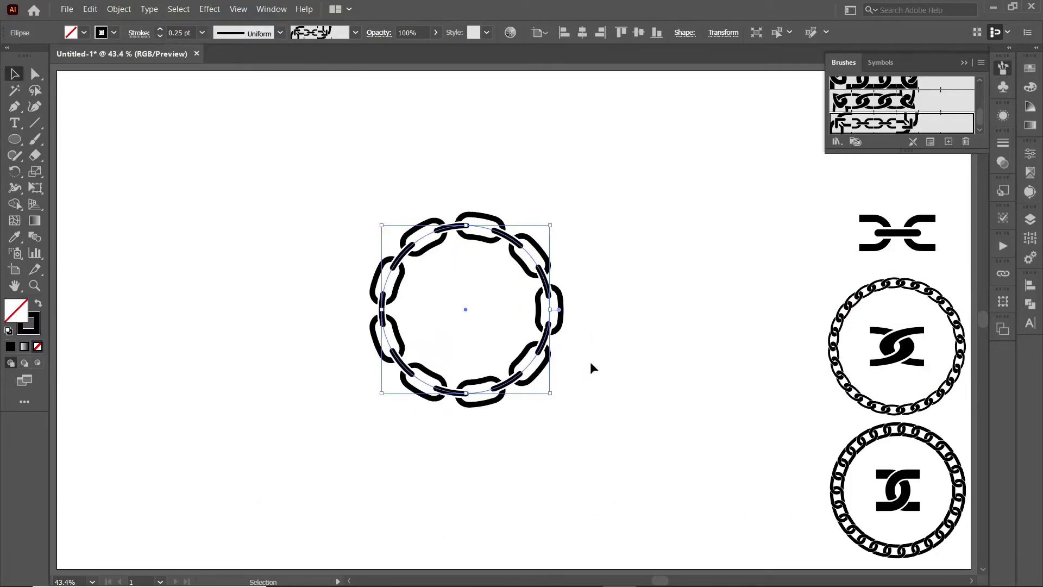
drag(550, 309, 647, 309)
Try orange, yellow-green, green and dark blue strokes on the chain circle, then revert to black.
click(701, 413)
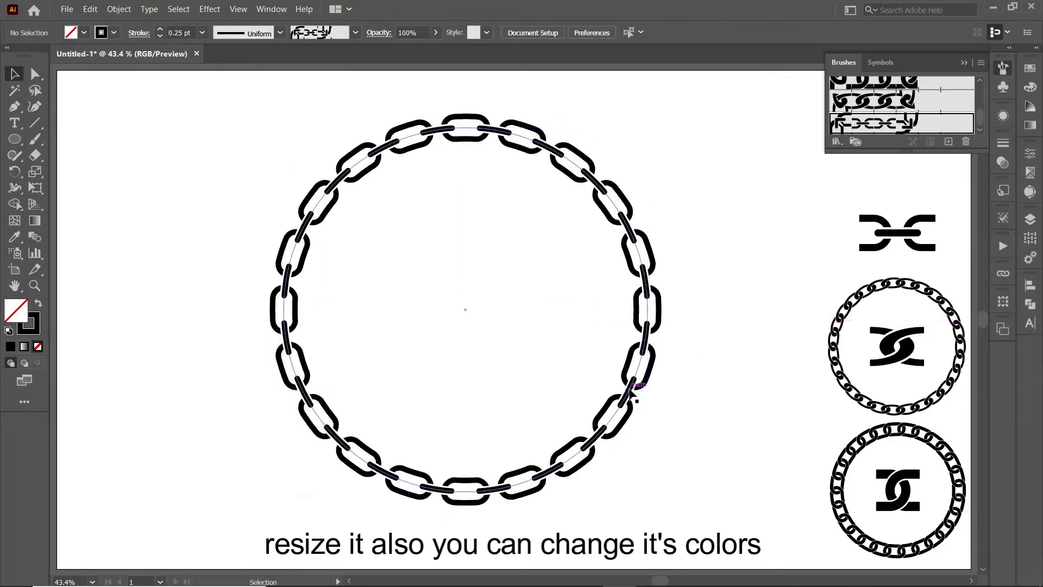
drag(632, 390, 652, 398)
click(114, 33)
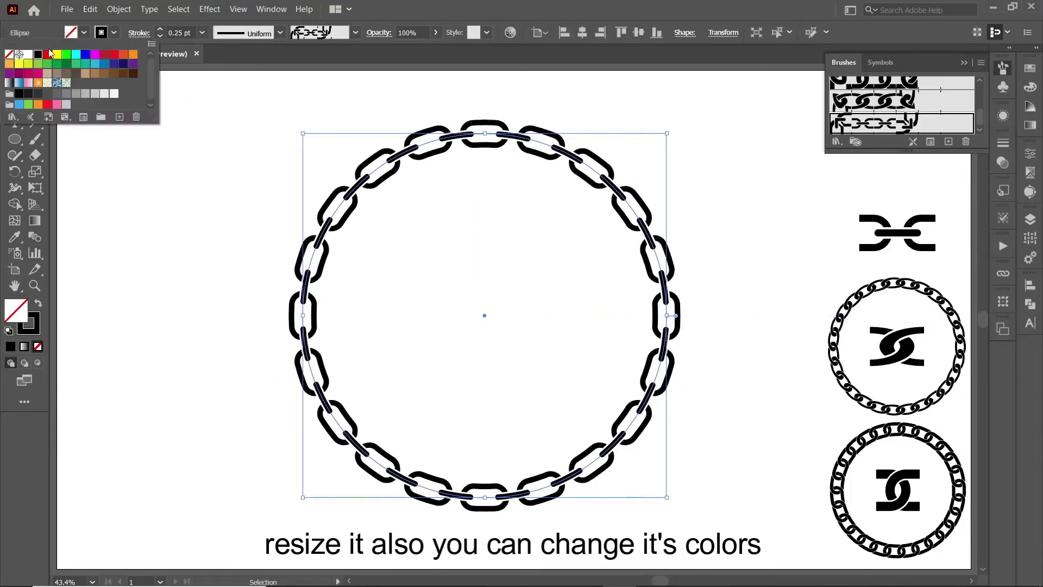
click(133, 55)
click(29, 64)
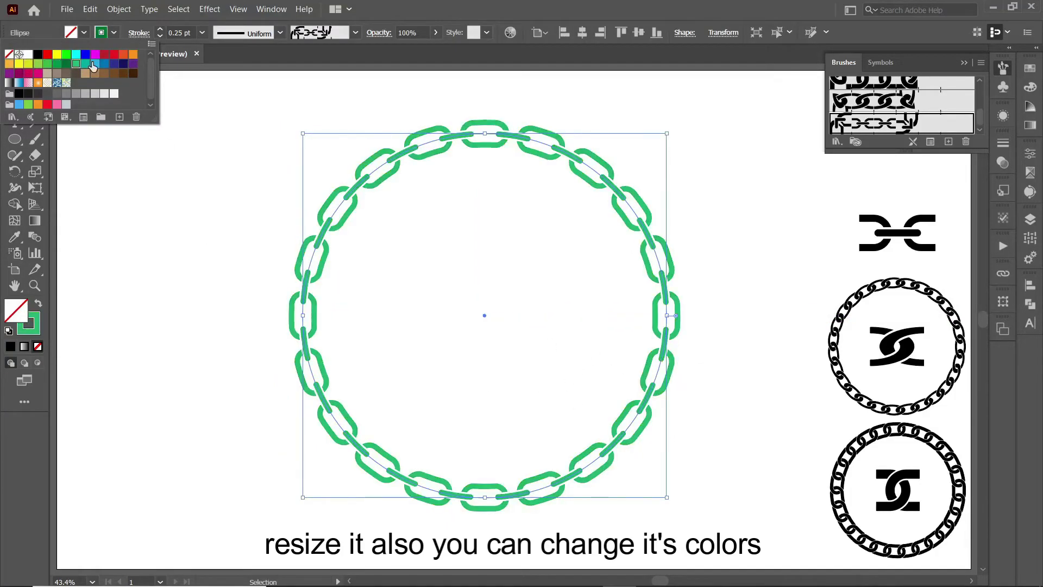
click(76, 64)
click(114, 64)
click(38, 54)
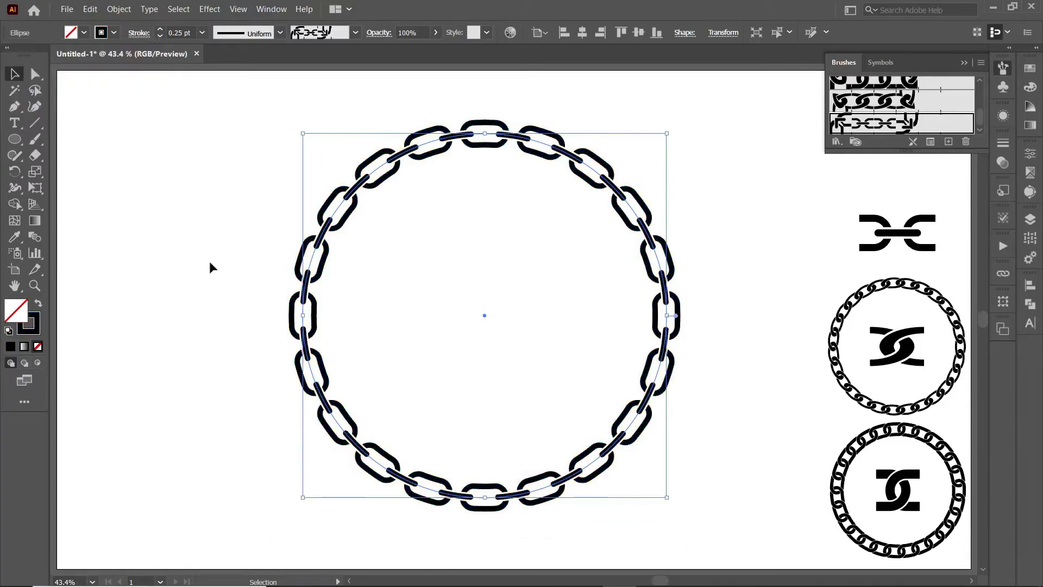
click(210, 268)
click(119, 9)
mouse_move(129, 290)
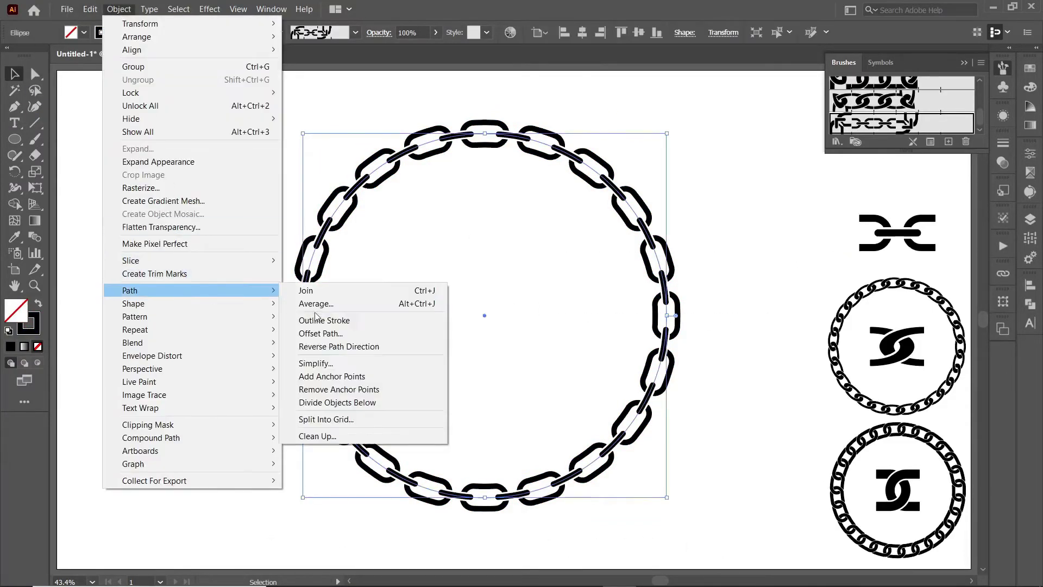
Centre a doubled-size link icon in the third ring, then shrink the ring above the others.
click(348, 322)
mouse_move(881, 247)
mouse_down()
mouse_move(521, 302)
mouse_move(466, 324)
mouse_up()
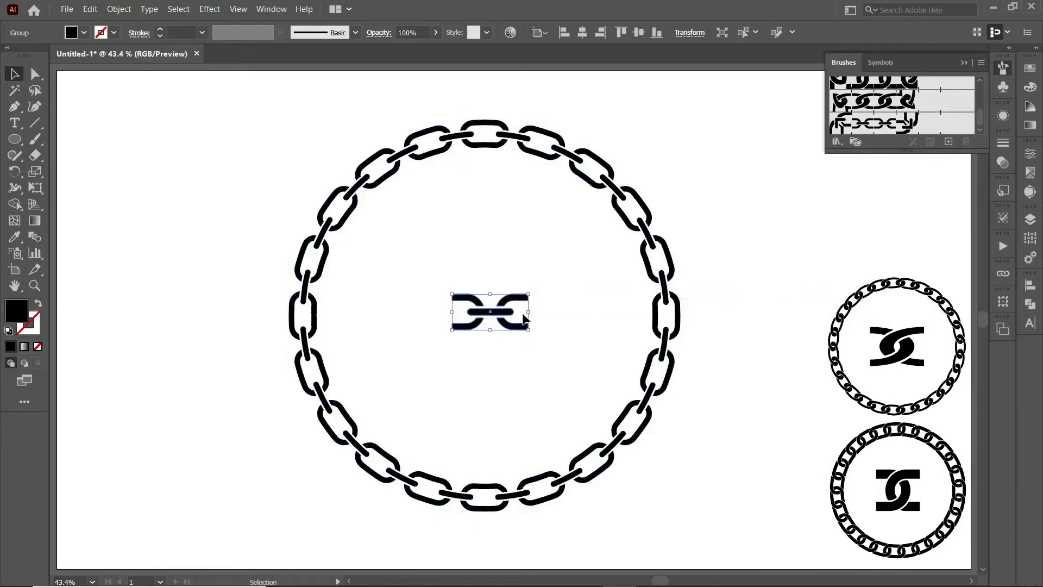
drag(526, 313, 566, 319)
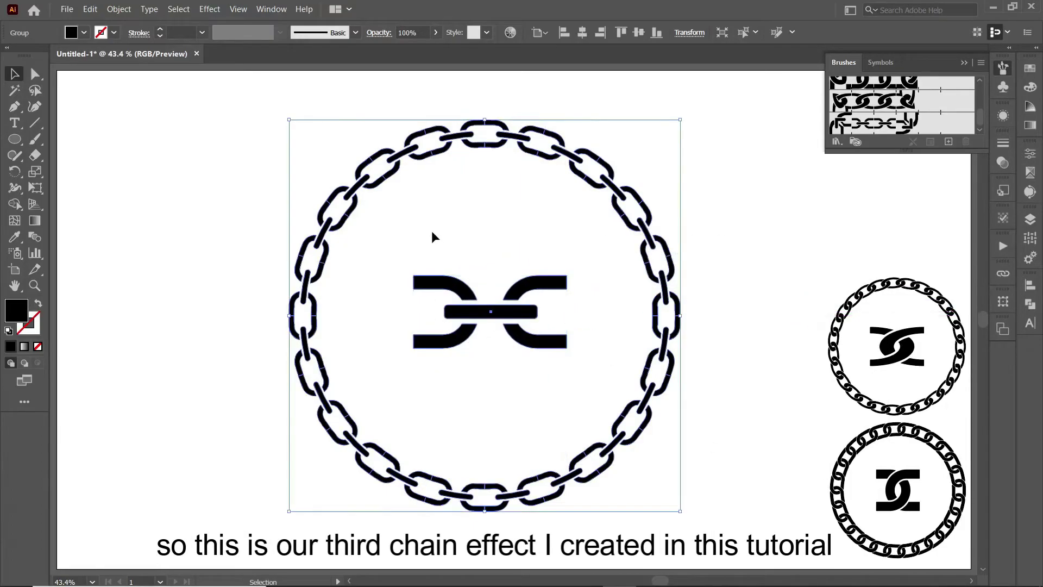
click(581, 35)
drag(680, 120, 602, 233)
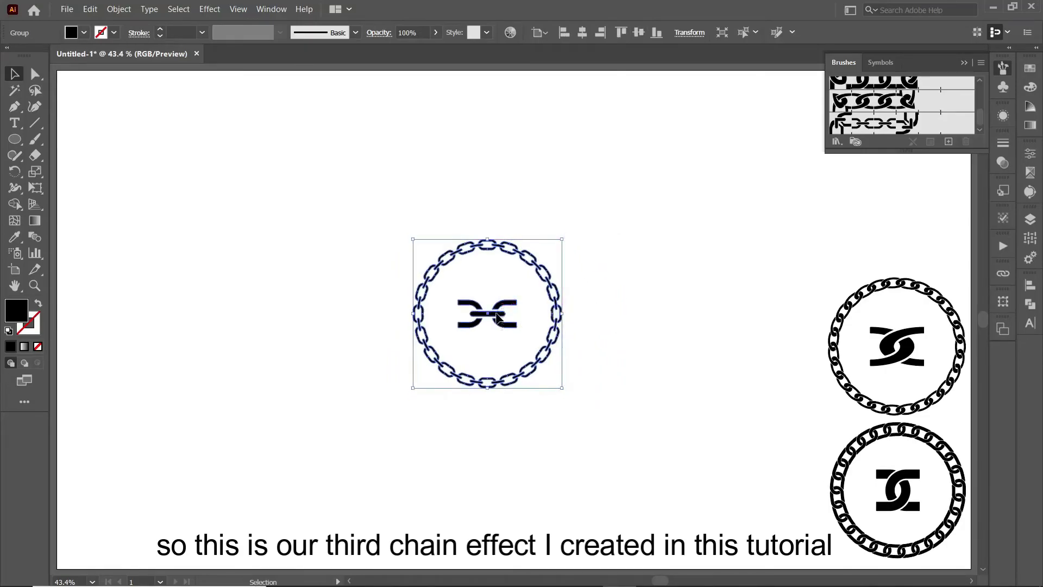
drag(541, 260, 946, 137)
click(771, 106)
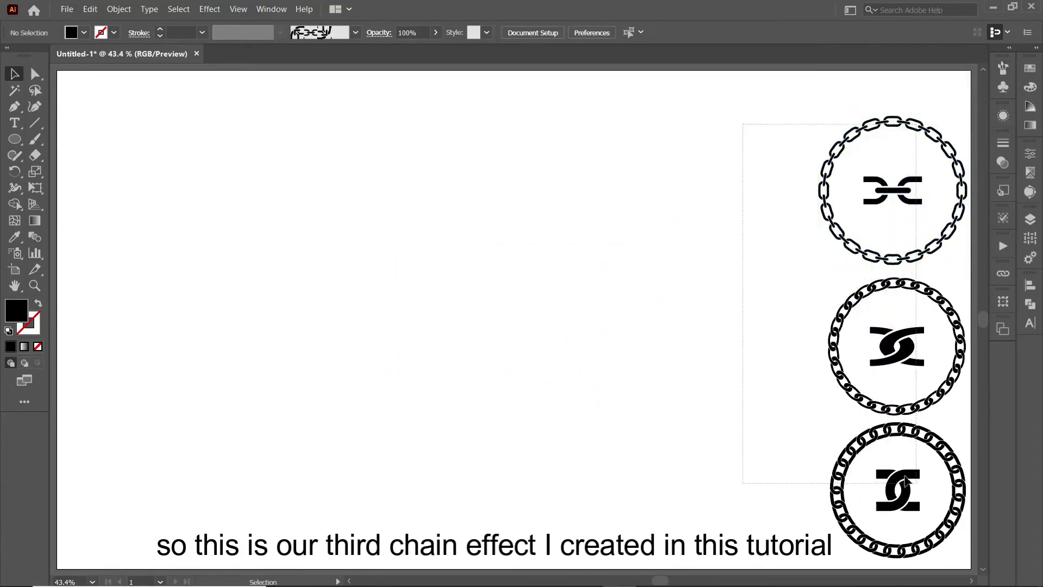
Drag the three chain rings into a left-to-right row.
drag(855, 437, 164, 245)
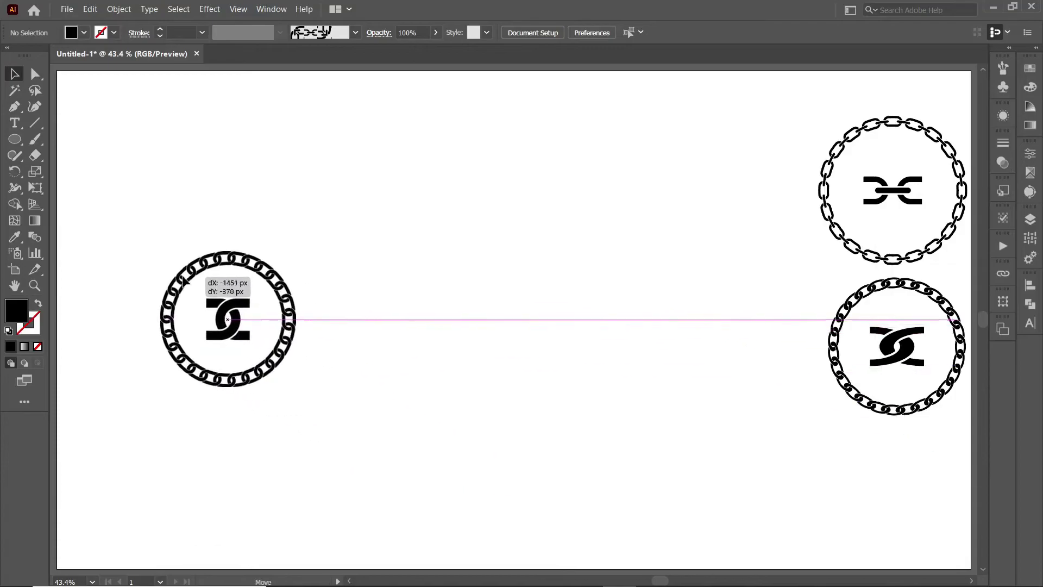
drag(857, 401, 336, 355)
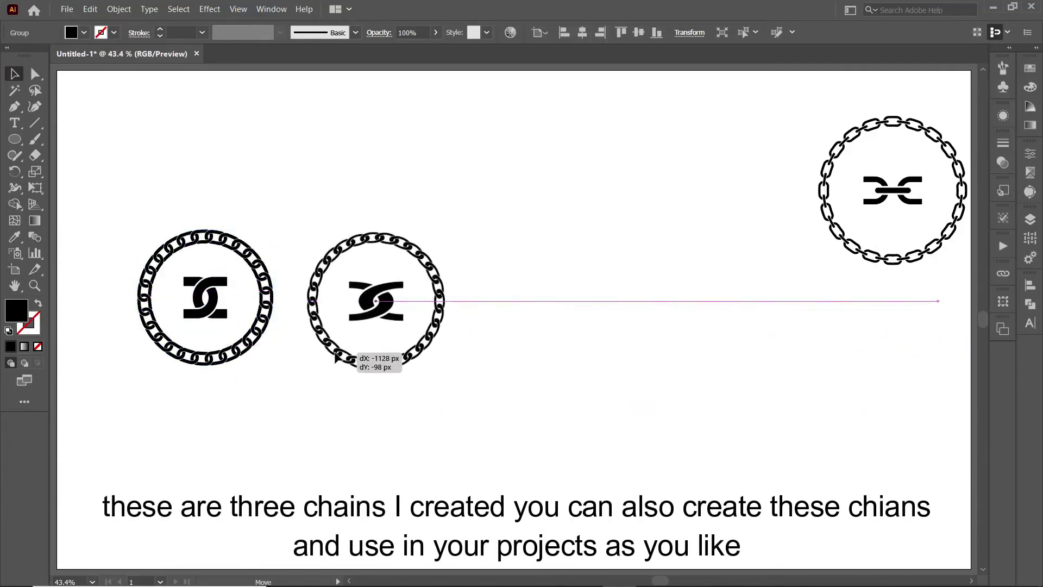
drag(852, 248, 508, 360)
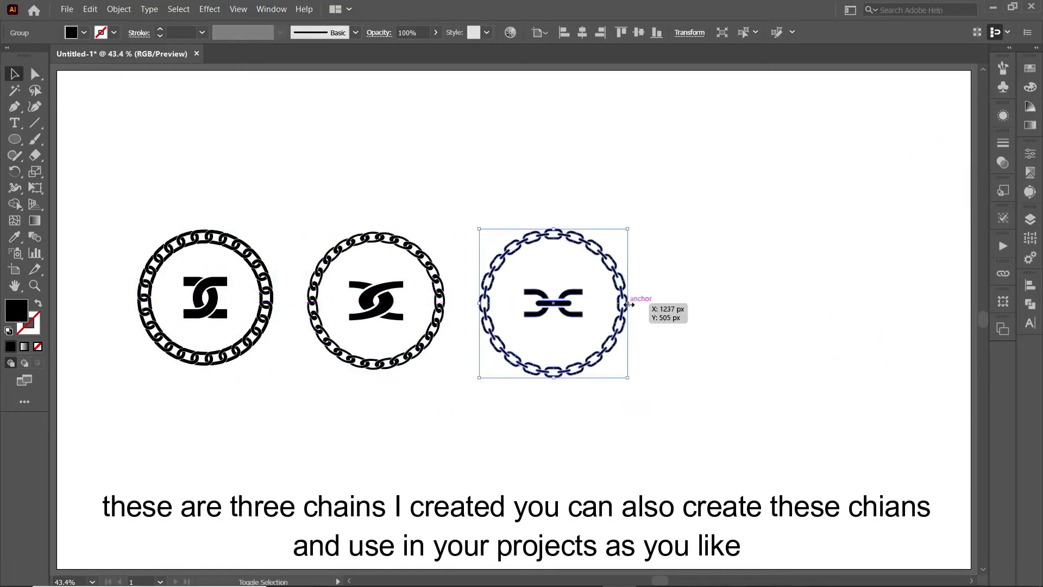
Select all three rings and stretch them larger toward both sides.
drag(688, 419, 105, 242)
drag(619, 301, 861, 300)
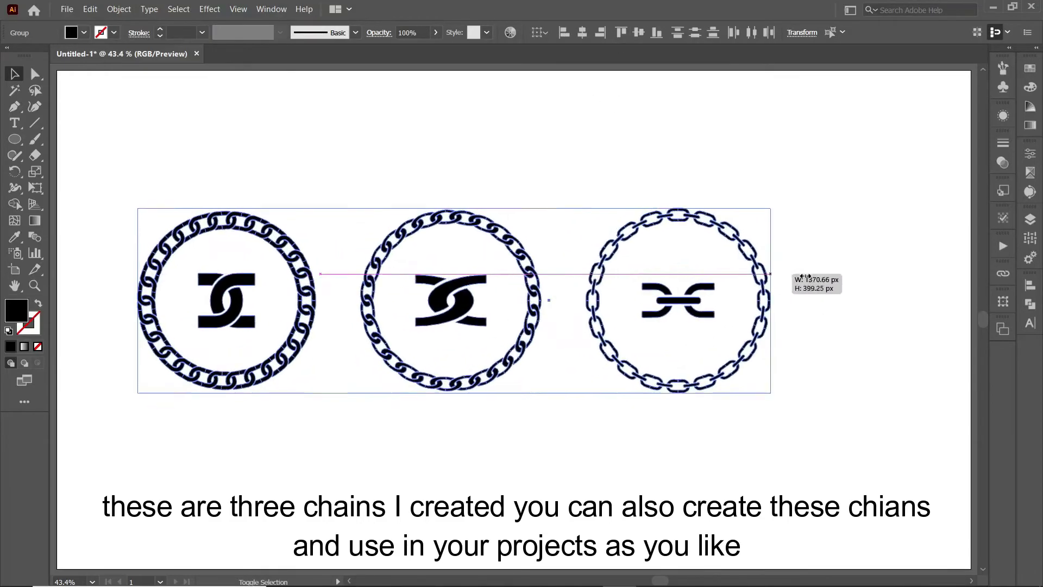
drag(134, 303, 86, 302)
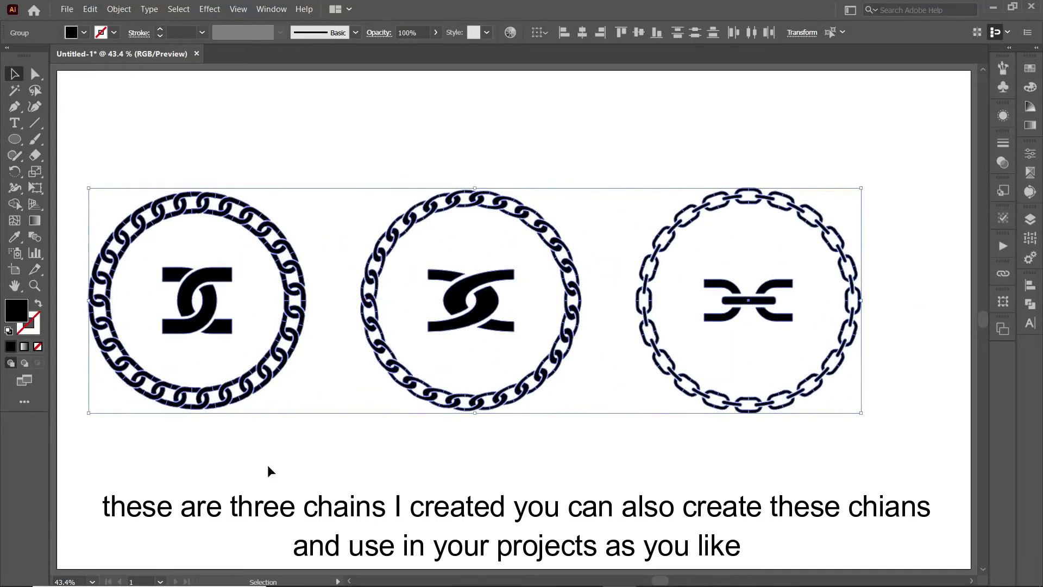
drag(861, 303, 952, 302)
click(538, 562)
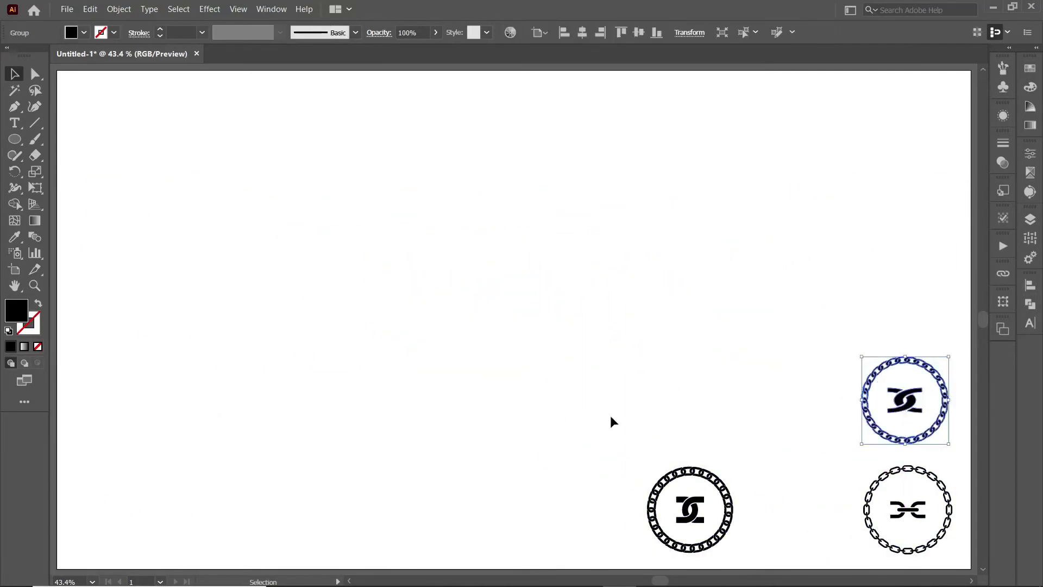
Move the smaller chain rings inside the large ring and scale each up to fit.
drag(609, 326, 675, 327)
click(1030, 305)
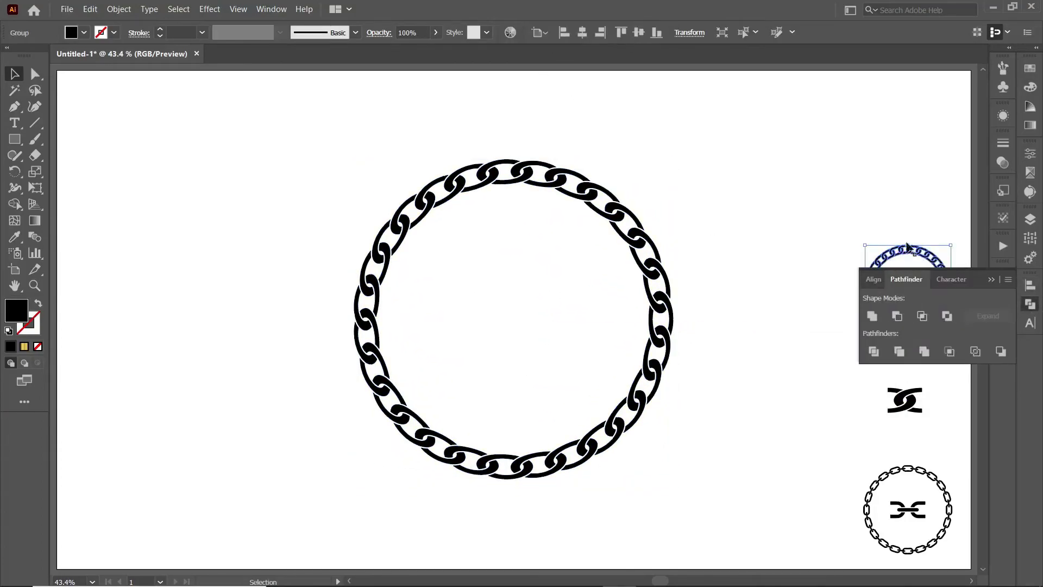
drag(907, 248, 513, 272)
drag(559, 308, 629, 322)
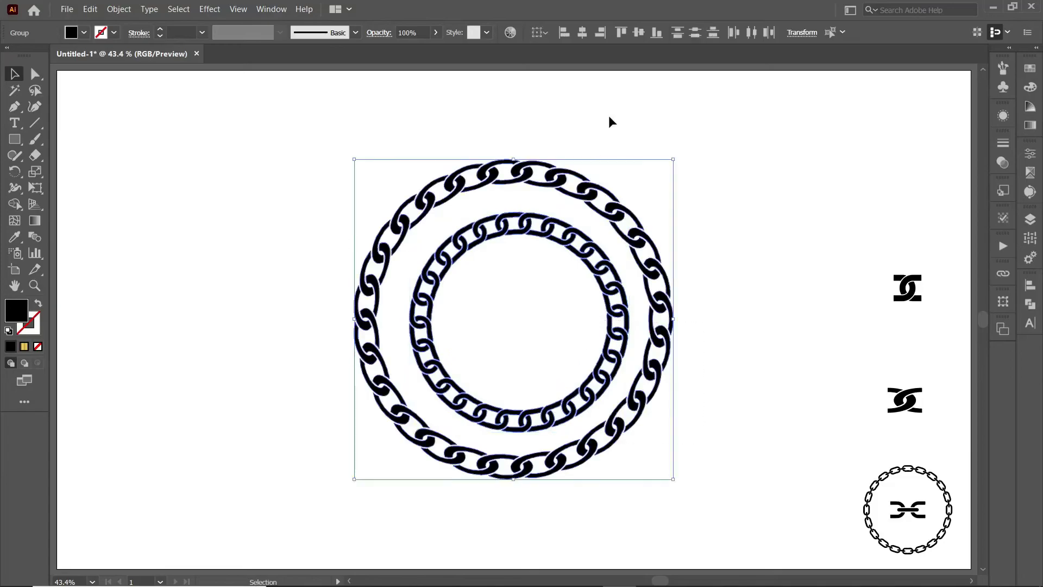
click(701, 331)
drag(923, 471, 537, 287)
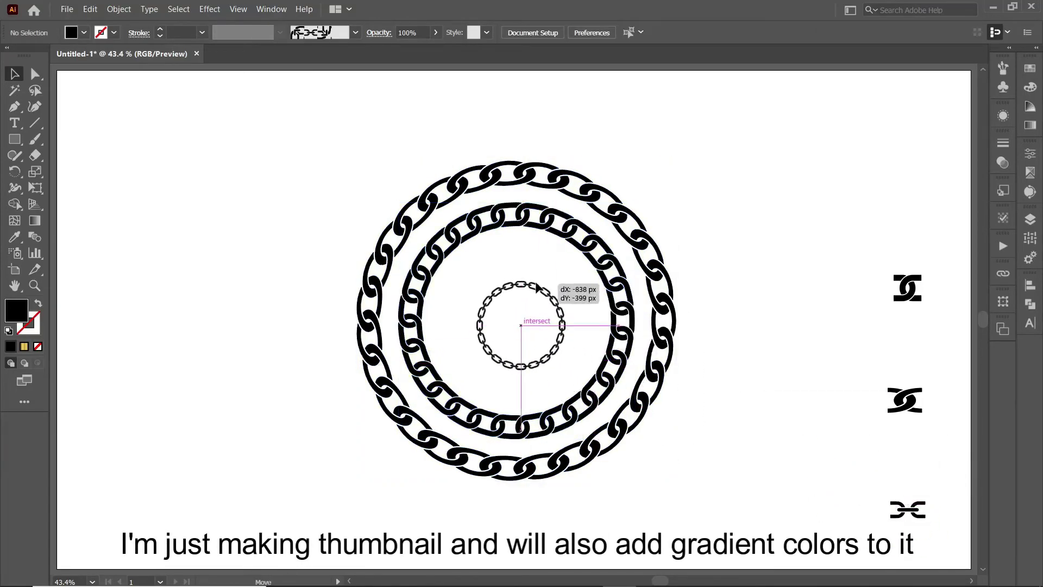
drag(565, 325, 598, 319)
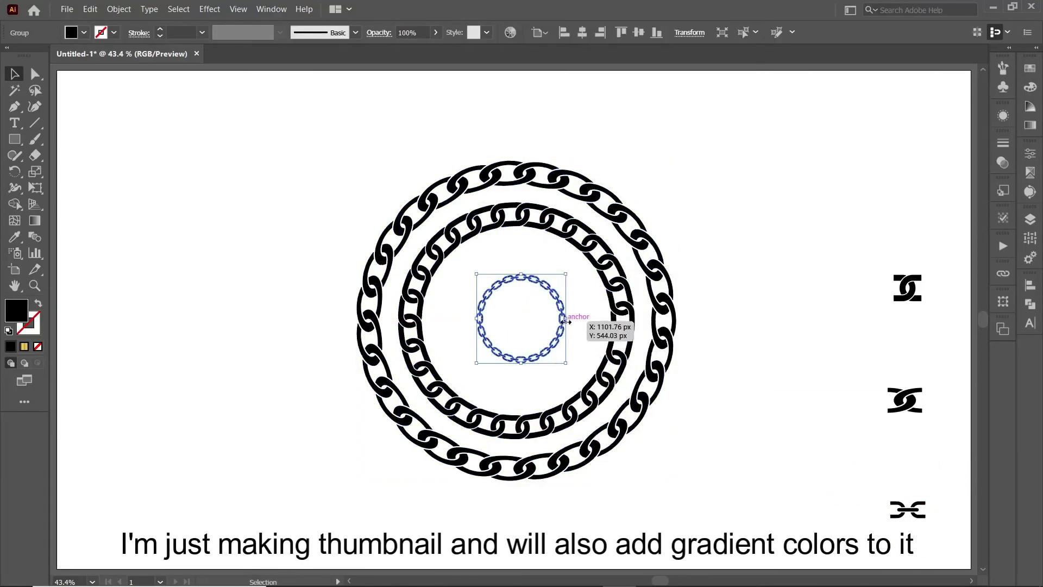
Centre the rings on each other and nest smaller copies inside the innermost ring.
click(1016, 303)
click(987, 285)
click(723, 302)
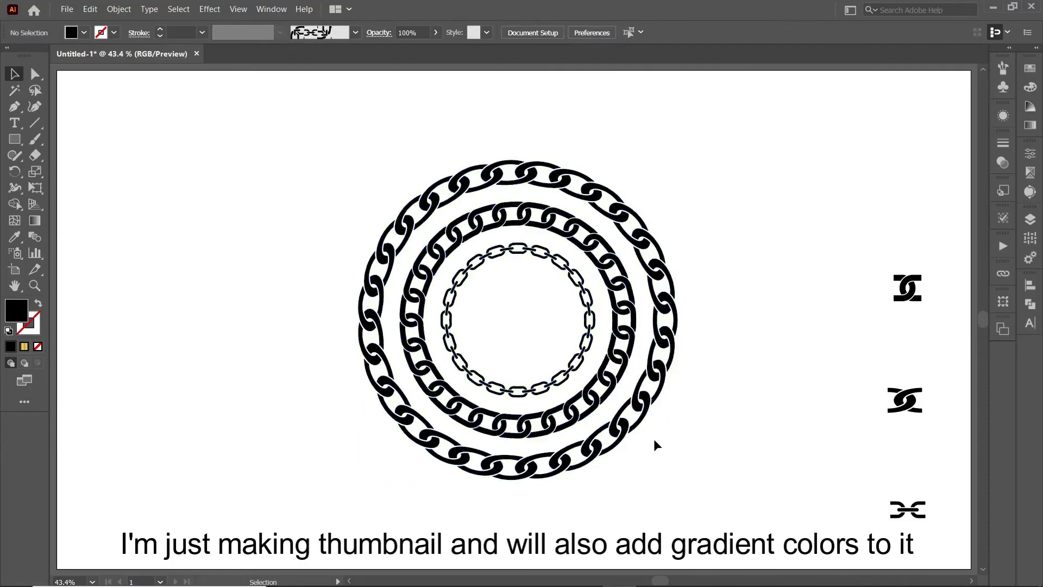
drag(655, 442, 681, 324)
click(833, 250)
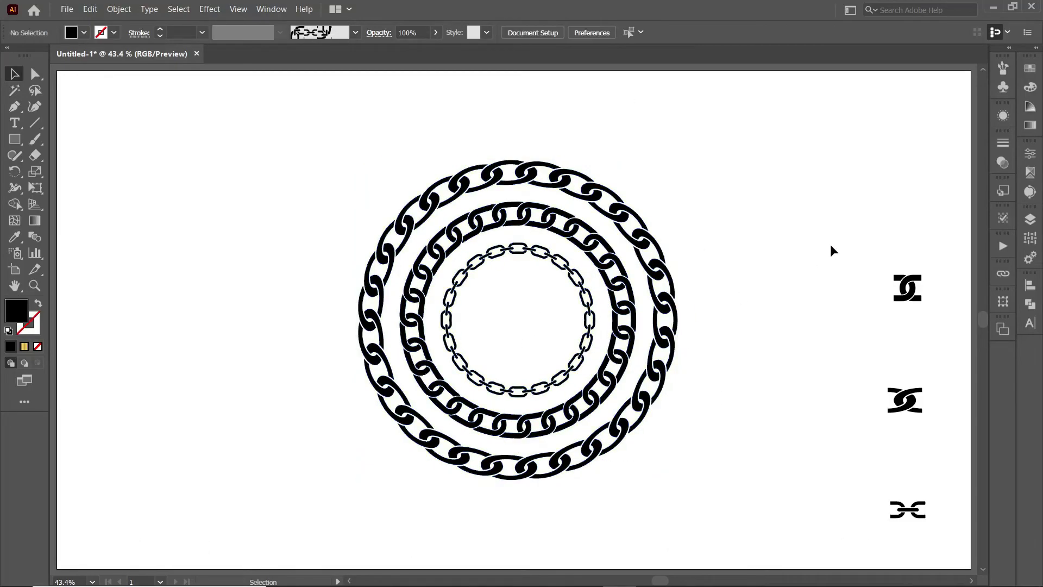
click(654, 405)
drag(676, 321, 640, 418)
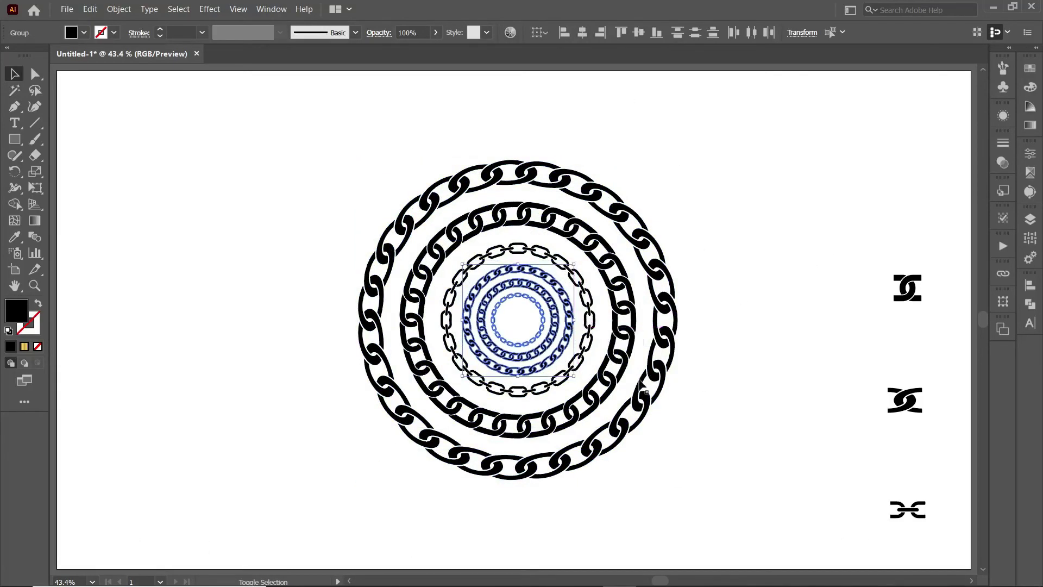
Inspect the innermost rings up close, then enlarge the whole nested set slightly.
key(ctrl+1)
click(578, 323)
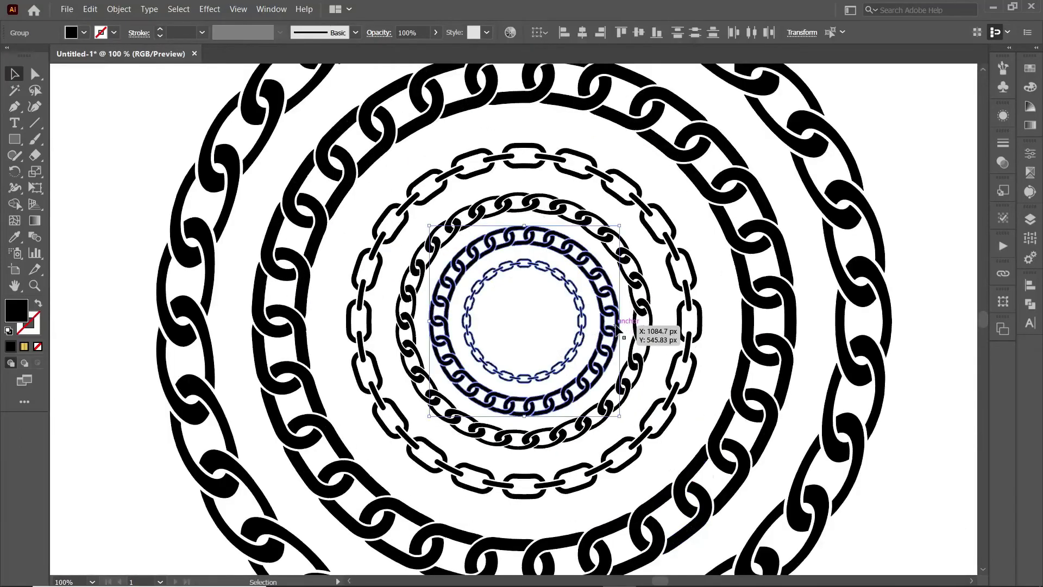
click(552, 329)
key(ctrl+0)
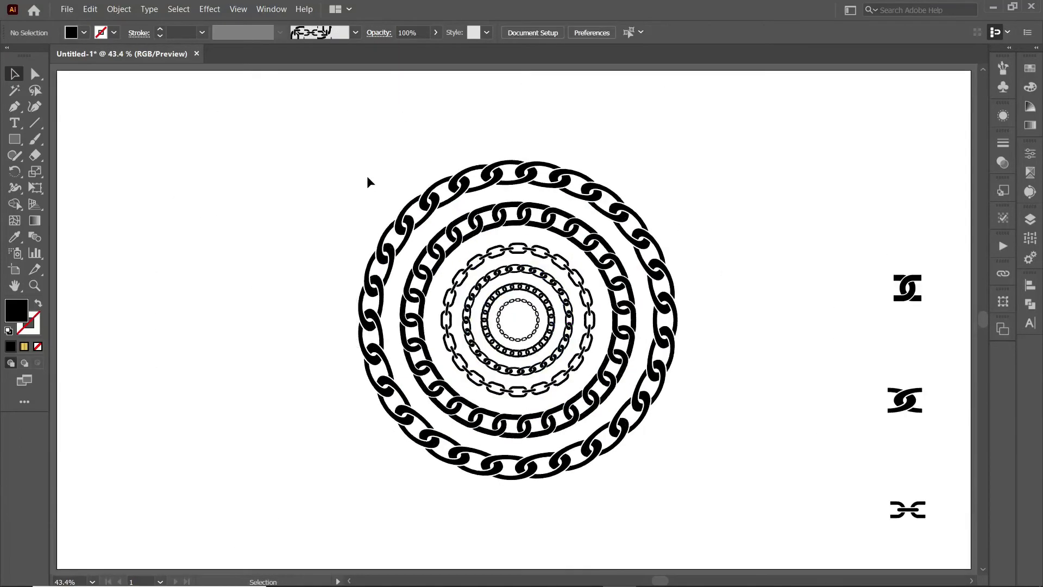
drag(363, 176, 489, 271)
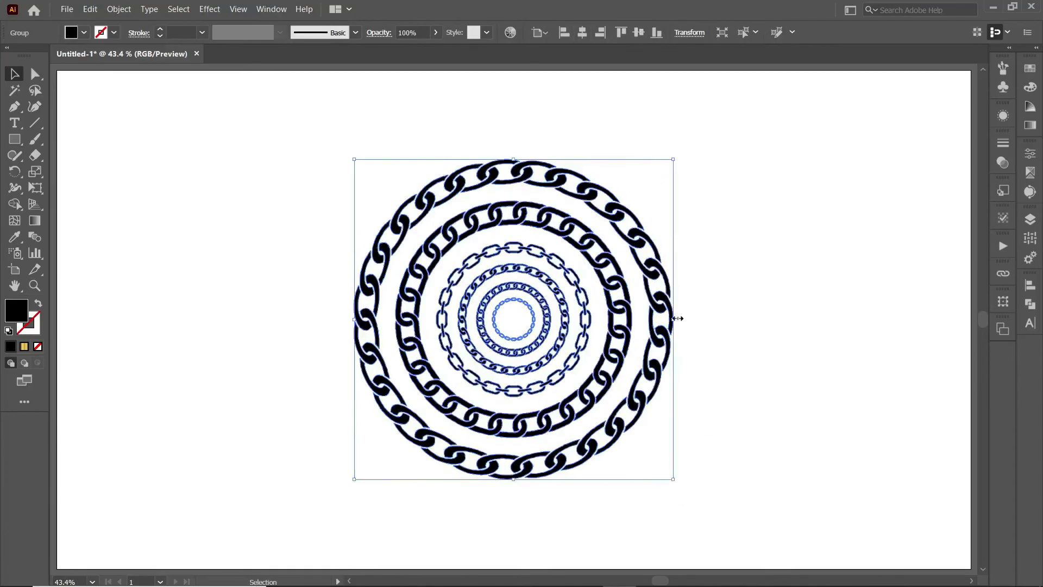
drag(675, 320, 689, 320)
click(135, 146)
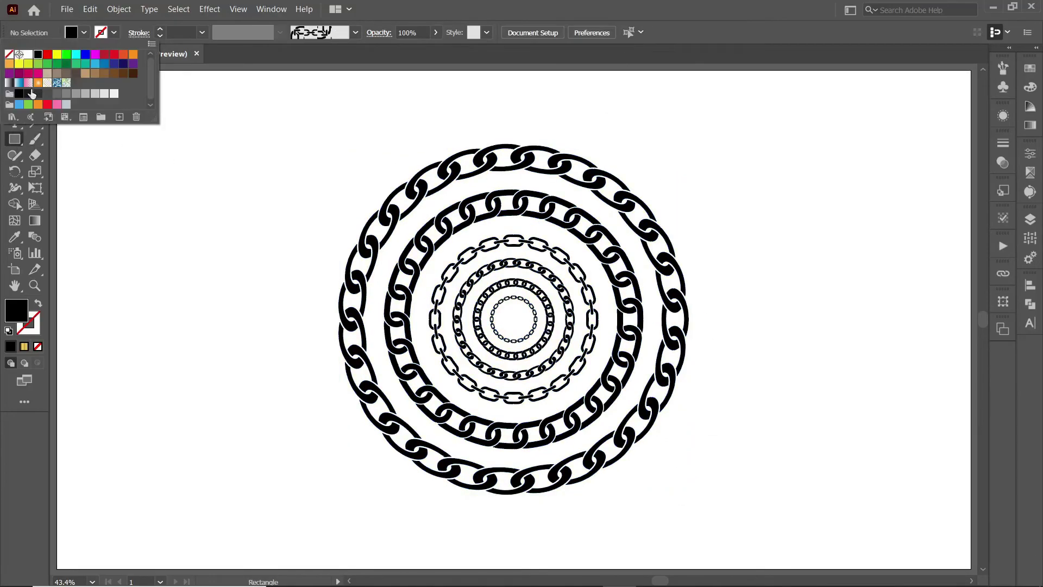
Draw a dark grey full-page rectangle and send it behind the chain rings.
drag(57, 71, 971, 568)
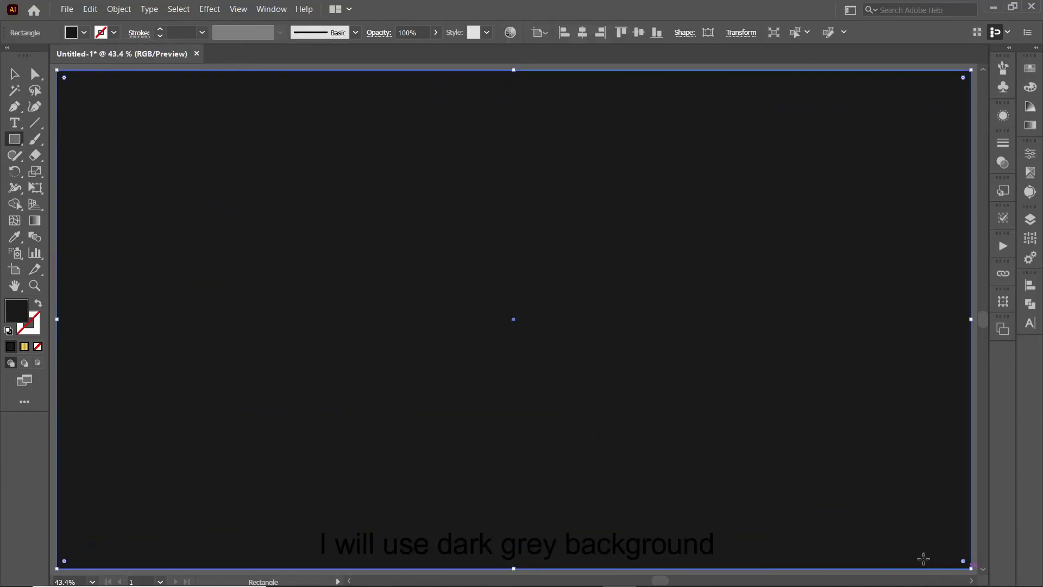
key(v)
right_click(350, 342)
click(354, 437)
click(119, 9)
click(256, 147)
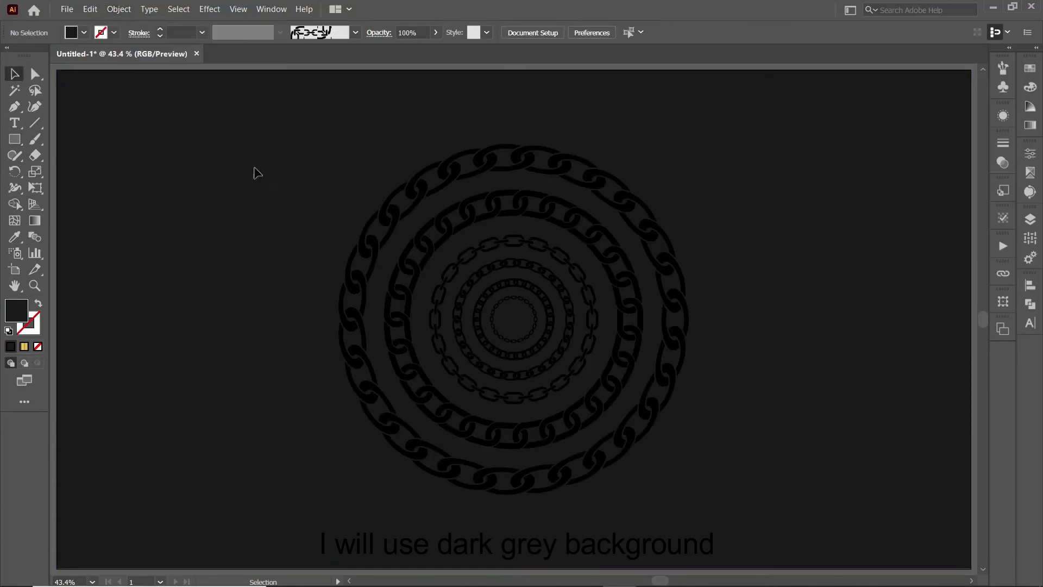
click(1030, 220)
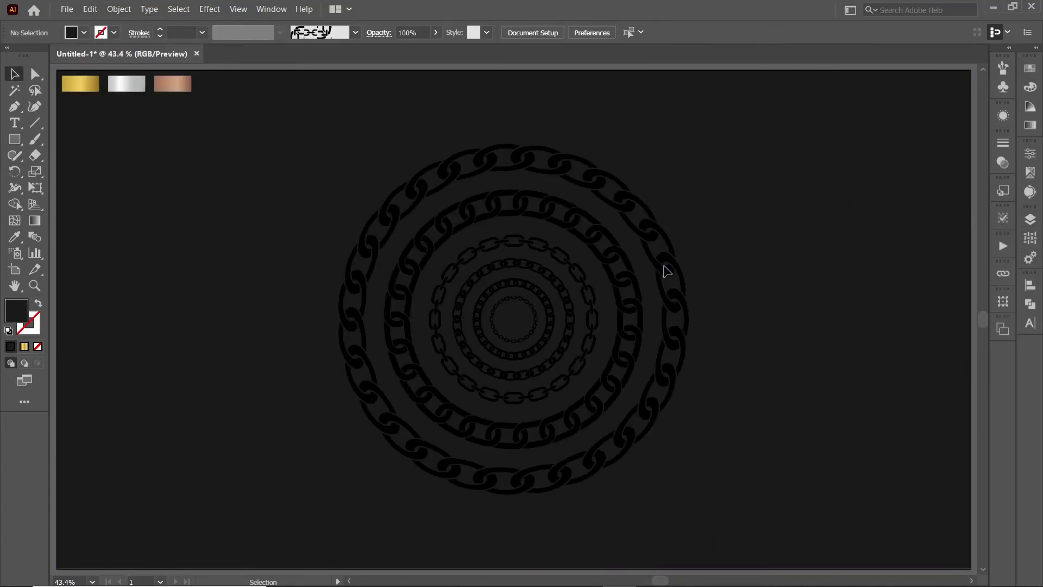
drag(668, 273, 812, 492)
Colour the chain ring pairs with the gold, silver and copper gradients from the samples.
shift+click(571, 325)
key(i)
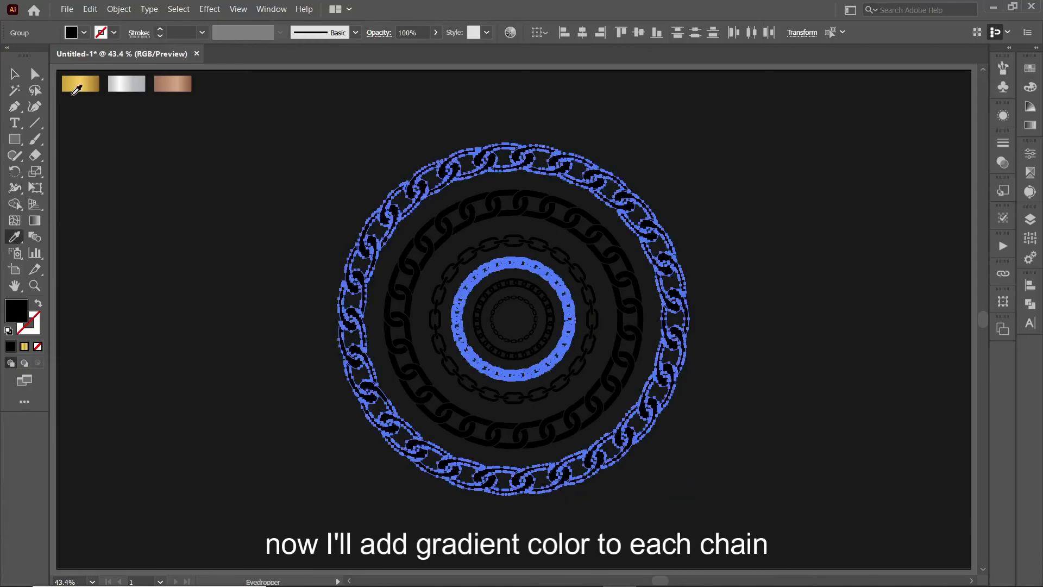
click(80, 84)
click(127, 83)
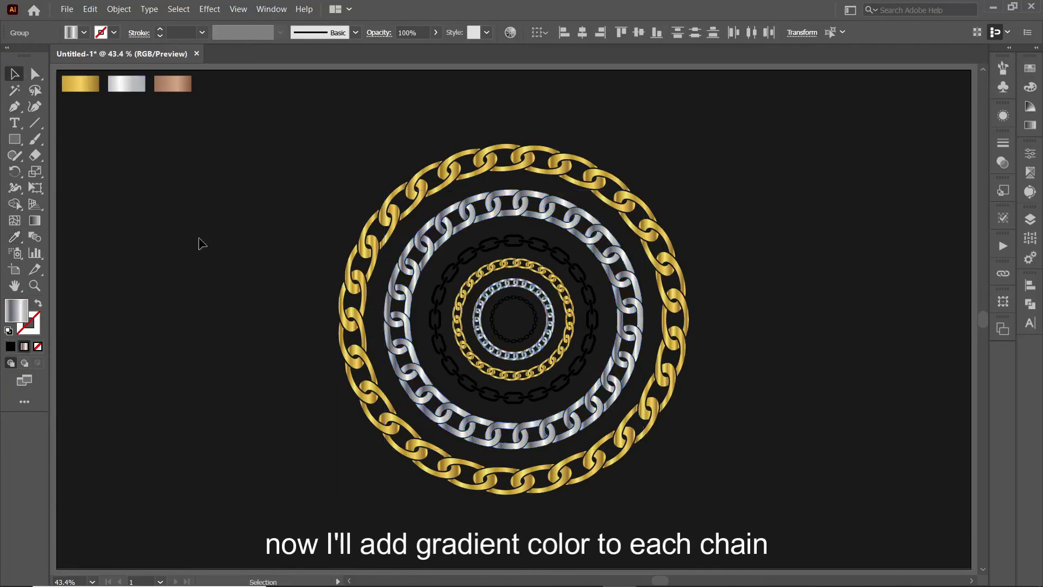
ctrl+click(597, 320)
ctrl+shift+click(549, 320)
click(172, 84)
Delete the three gradient sample swatches and check the finished rings.
key(v)
click(212, 247)
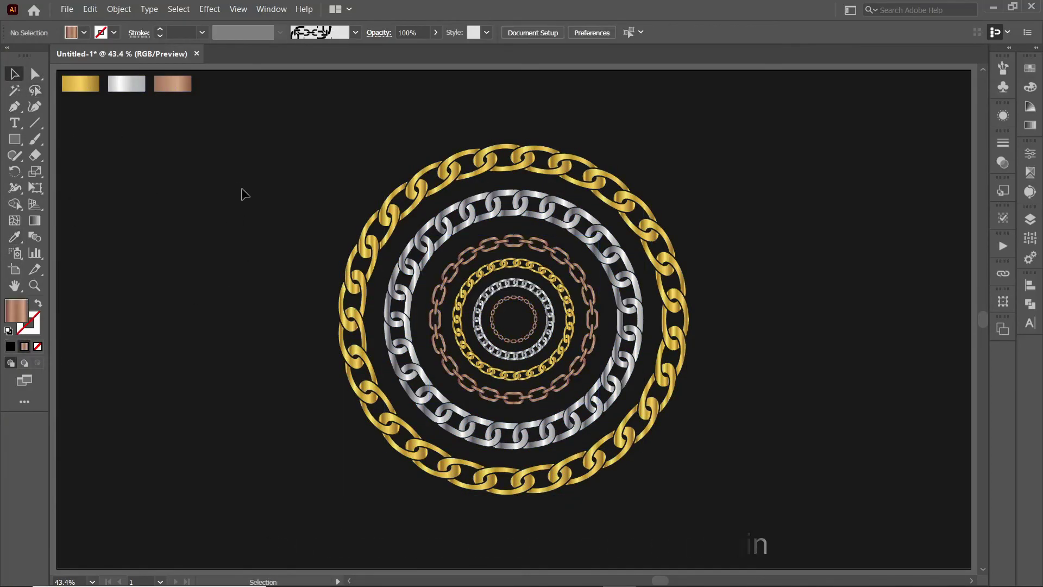
drag(242, 194, 76, 81)
key(Delete)
key(ctrl+a)
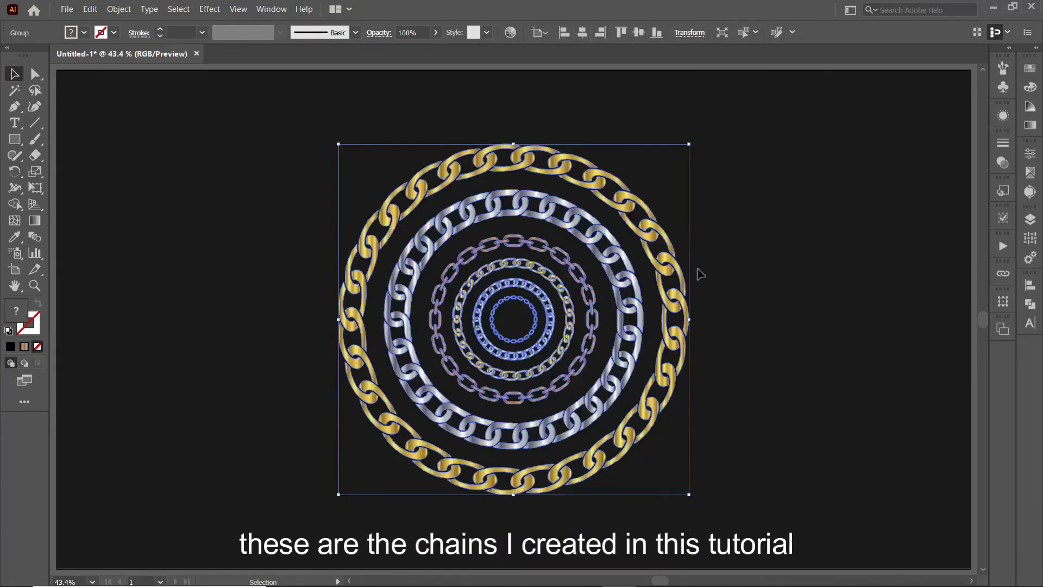
click(796, 457)
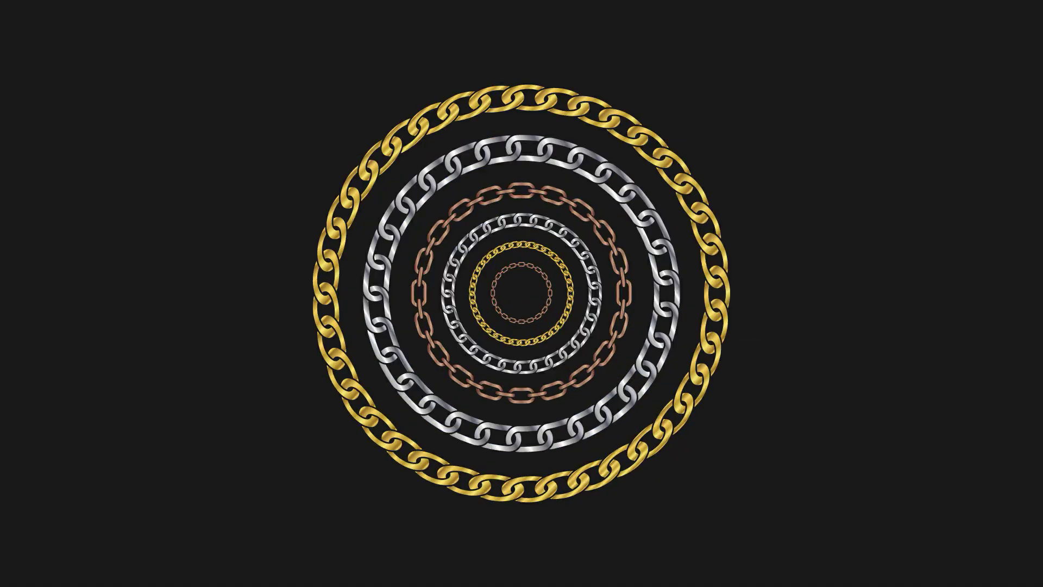